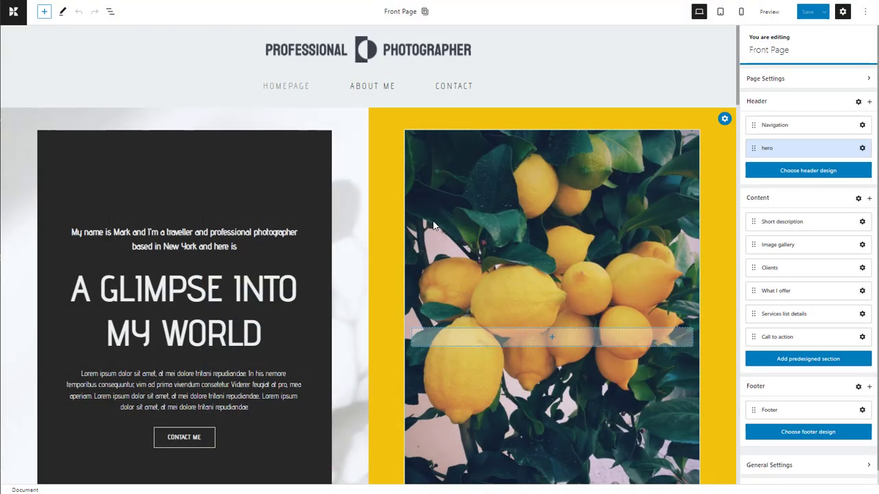
Scroll down through the photographer front page and back up to review its sections.
scroll(435, 226, down, 10)
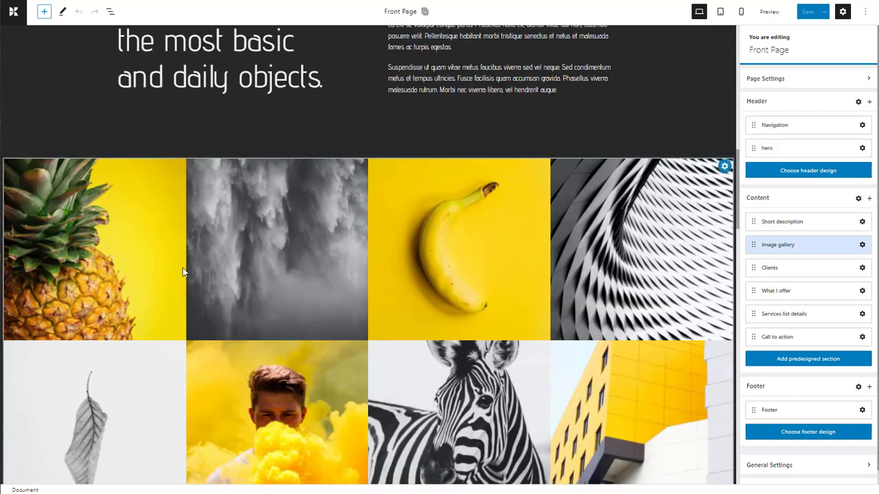
scroll(539, 283, down, 2)
scroll(539, 283, up, 5)
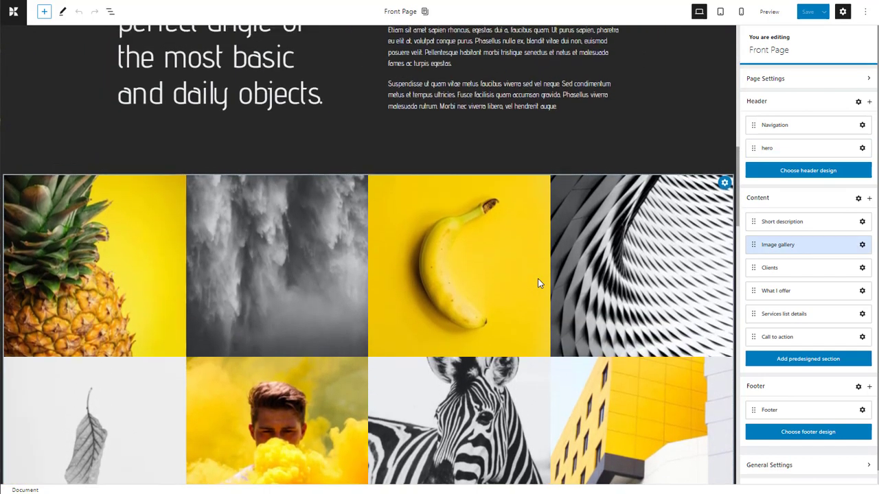
scroll(537, 278, up, 2)
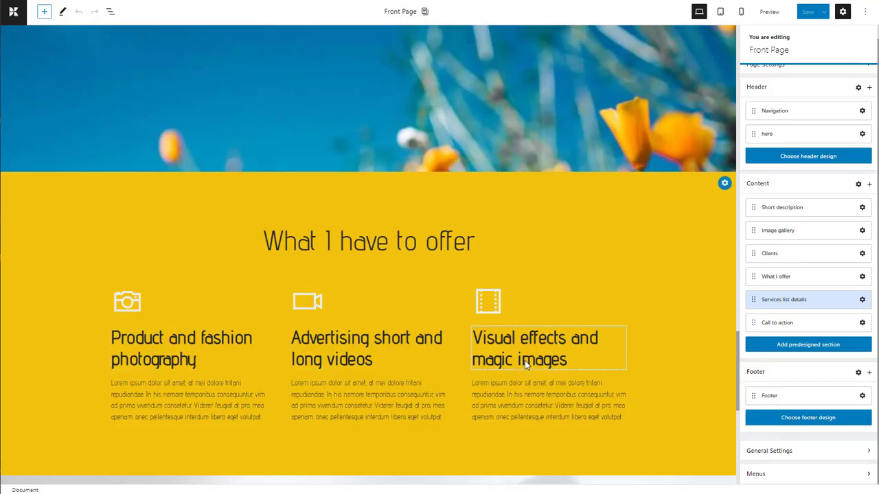
Switch the preview to the mobile layout, then back to the desktop layout.
click(741, 11)
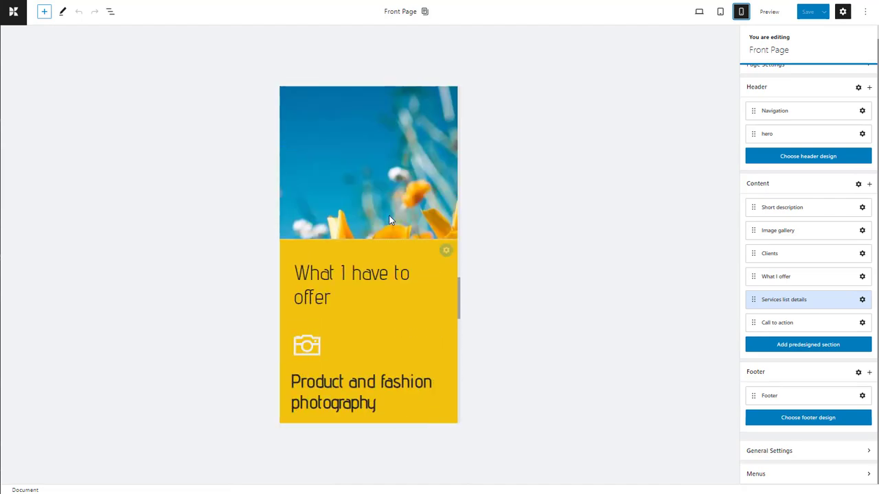
click(699, 11)
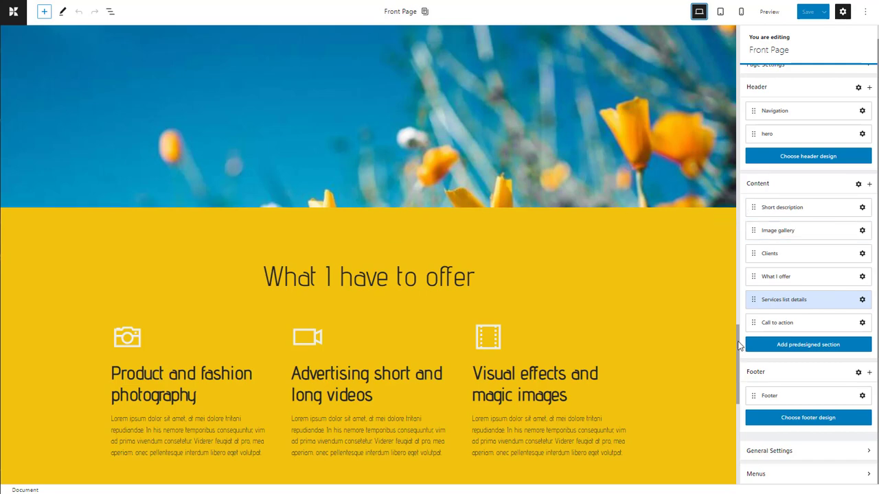
Select the yellow What I have to offer section, its heading column, then the film icon block.
click(714, 266)
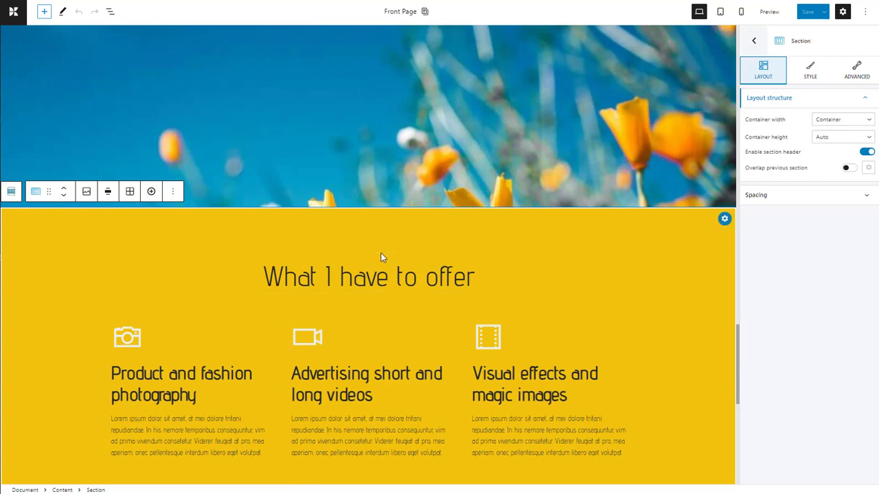
click(411, 253)
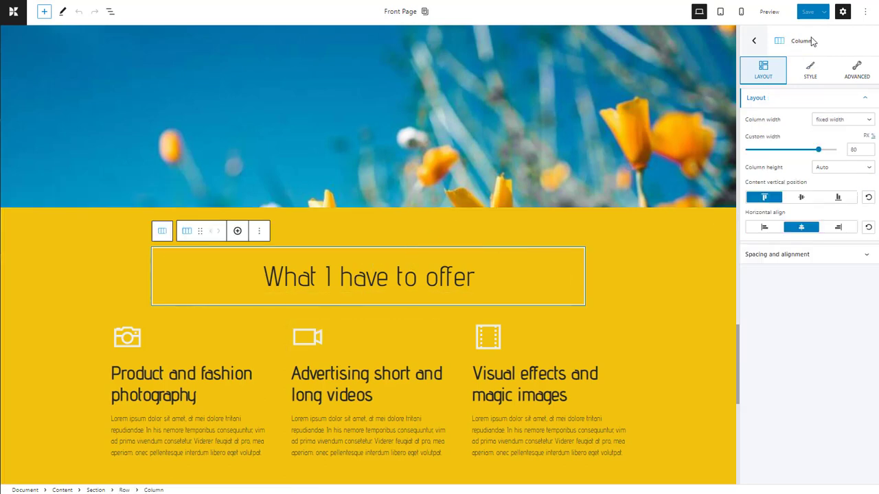
click(608, 328)
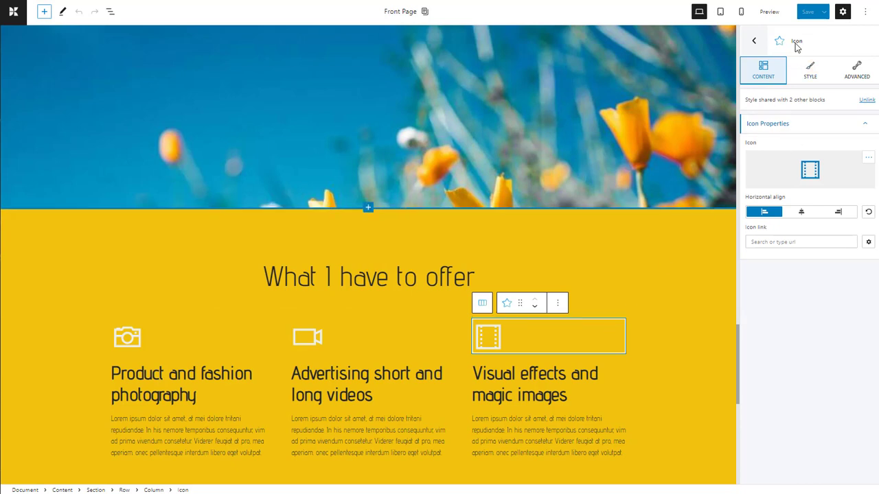
Add a blank three-column section at the bottom of the page, below the call to action.
drag(740, 353, 746, 431)
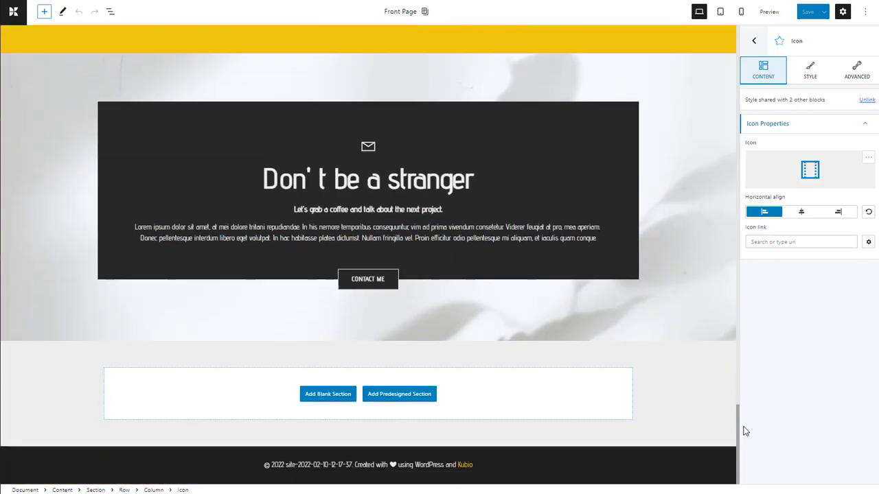
click(344, 400)
click(345, 419)
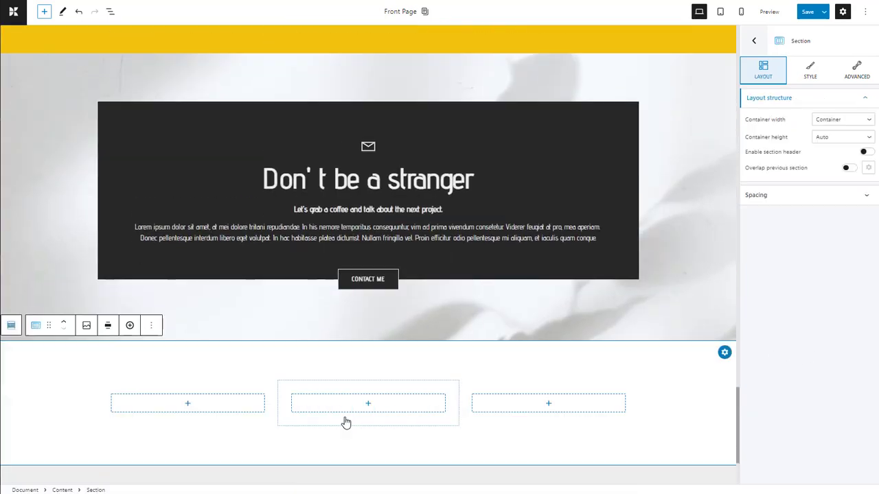
Add two columns to the new section, then remove two columns so it keeps three.
click(130, 326)
click(130, 326)
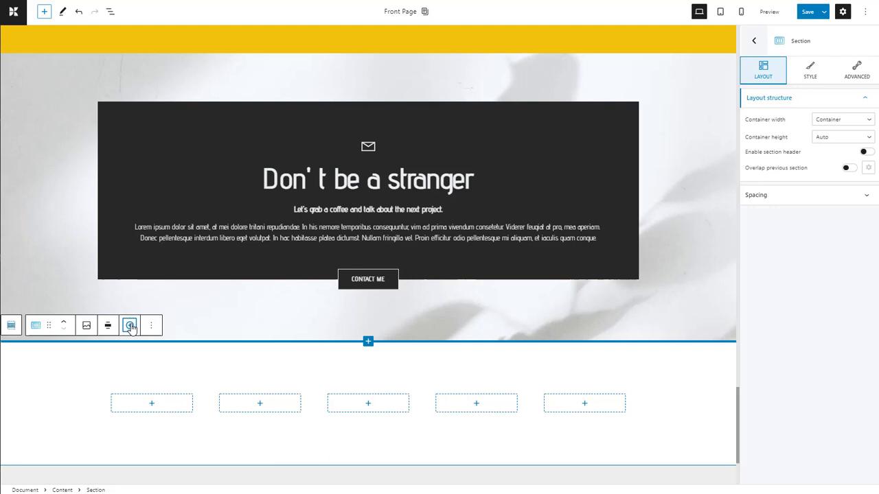
click(196, 386)
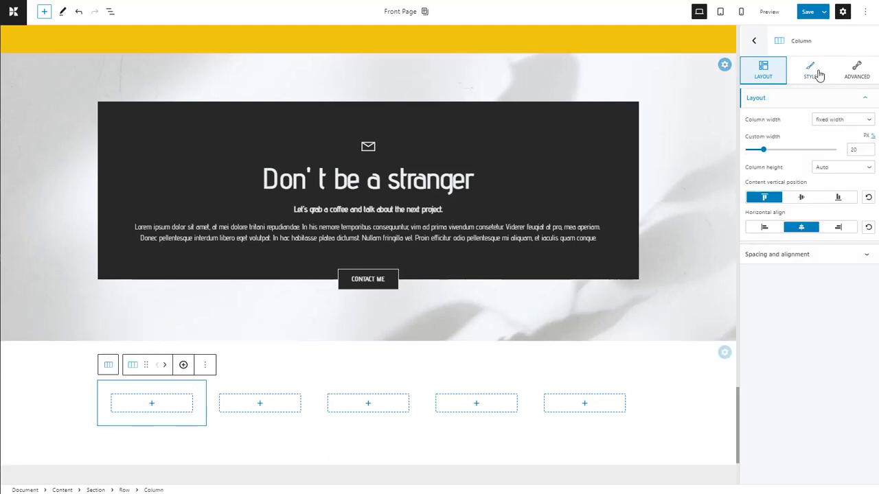
click(205, 364)
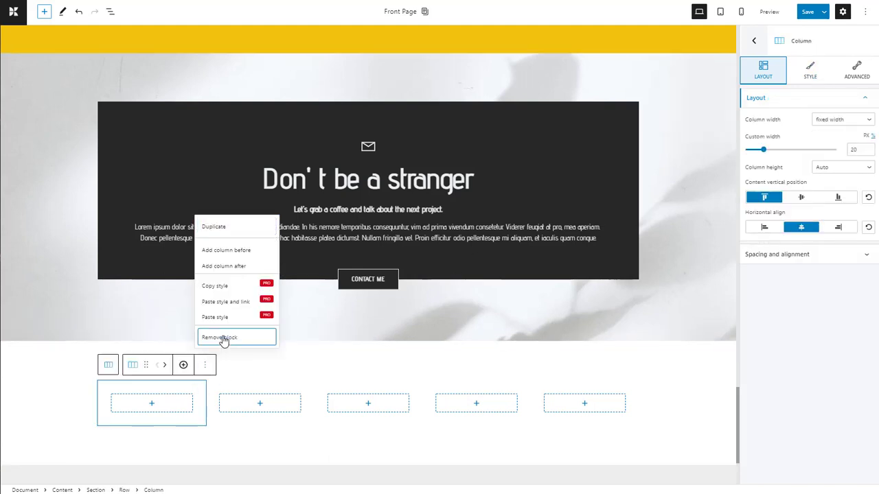
click(224, 338)
click(251, 389)
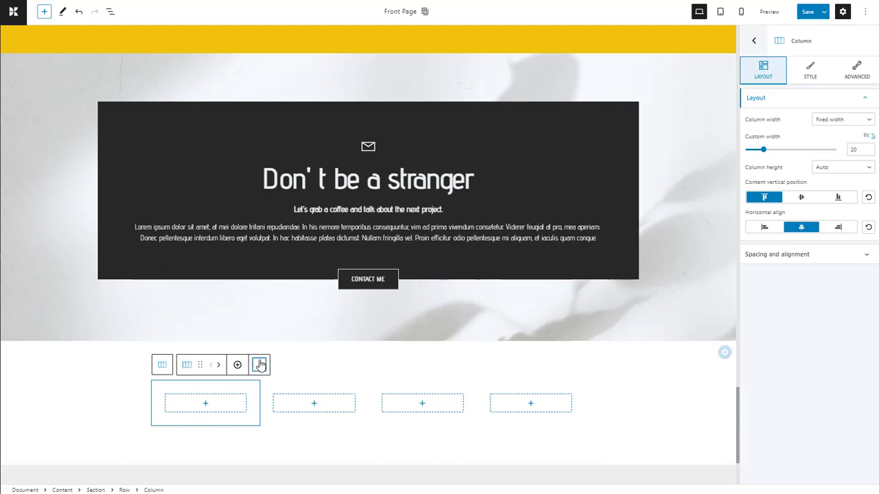
click(259, 365)
click(269, 343)
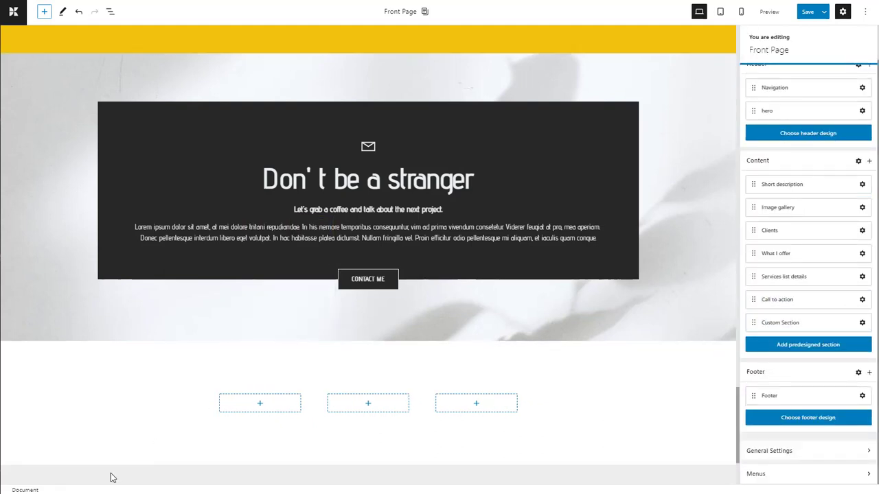
Select the whole header Navigation block, starting from its CONTACT menu item.
scroll(171, 402, up, 10)
scroll(174, 403, up, 15)
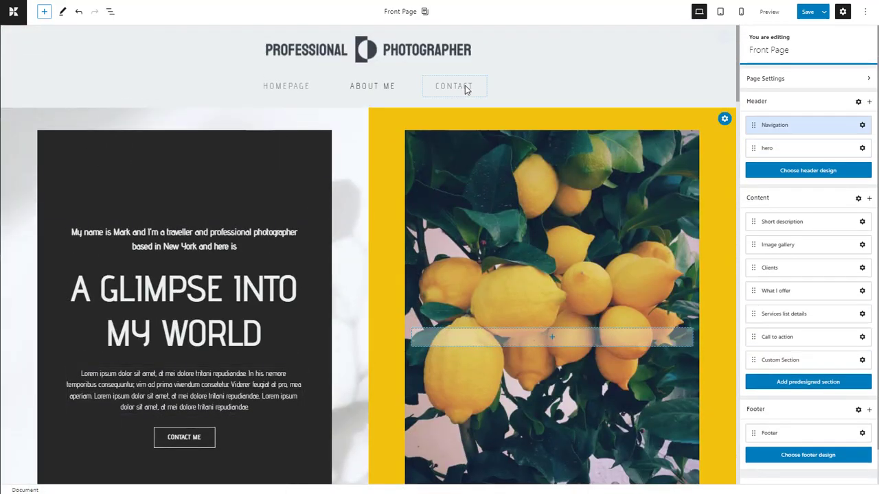
click(459, 88)
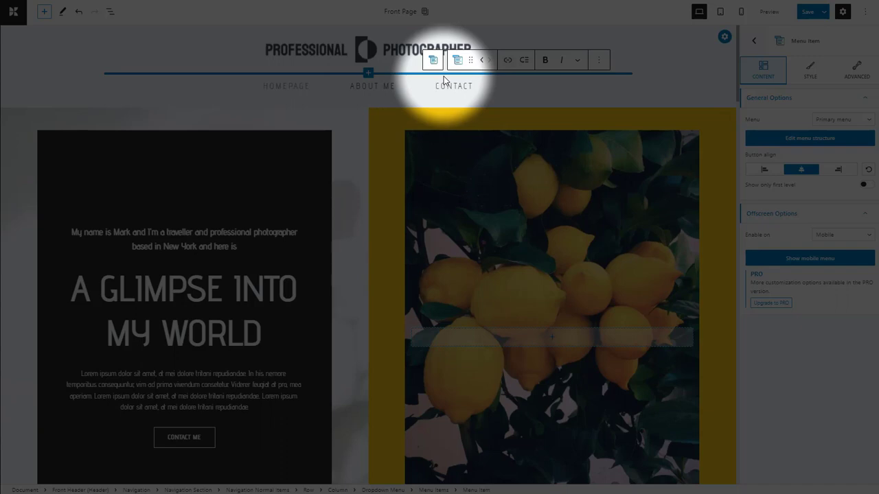
click(491, 86)
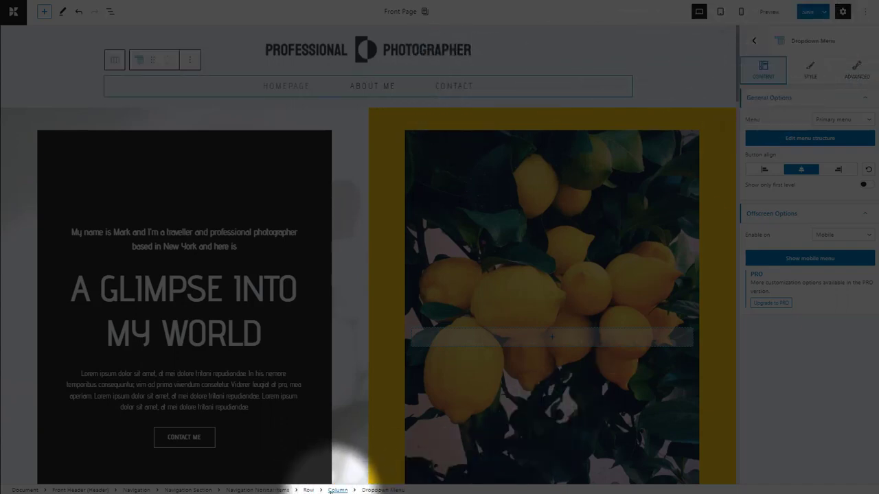
click(197, 490)
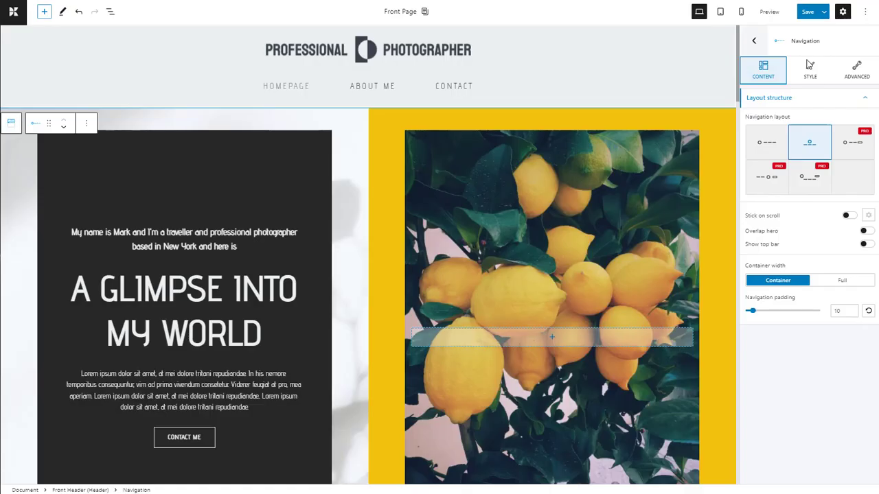
Expand the Navigation's Advanced Typography and Border and Shadows settings.
click(810, 70)
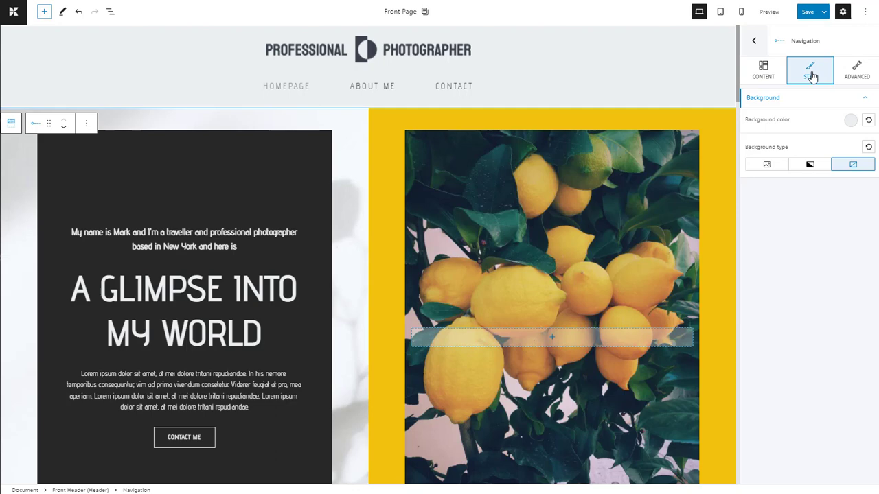
click(856, 70)
click(865, 169)
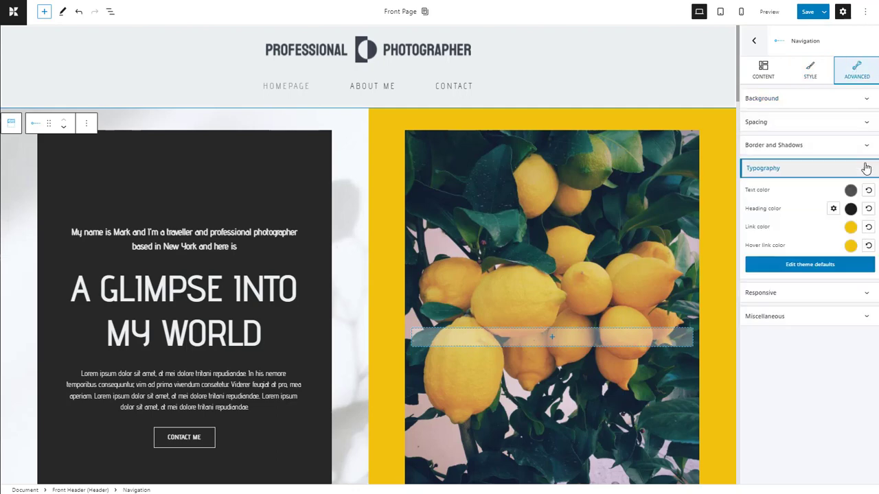
click(865, 144)
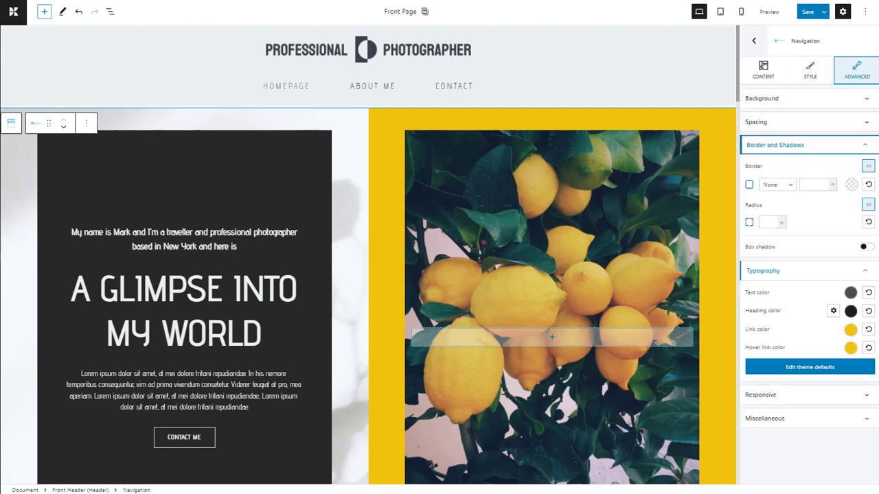
In List view, select the Content part, the description column and each of its paragraphs.
click(110, 11)
scroll(69, 199, down, 7)
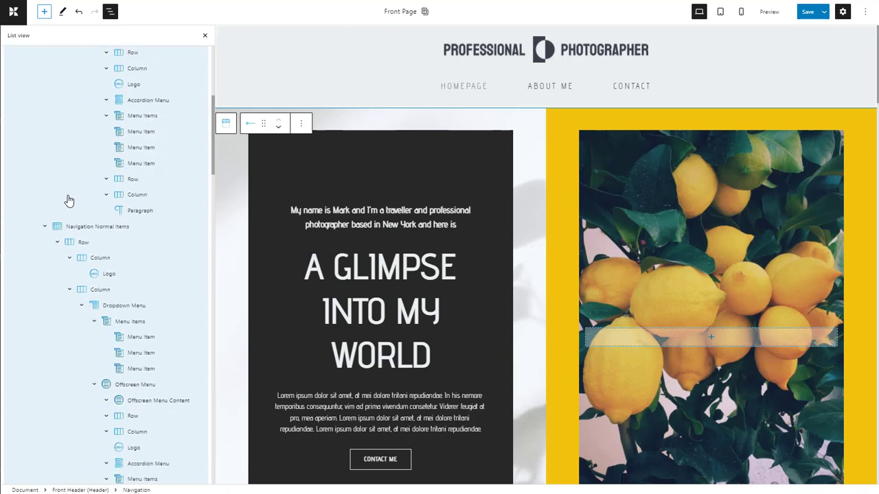
scroll(69, 199, down, 6)
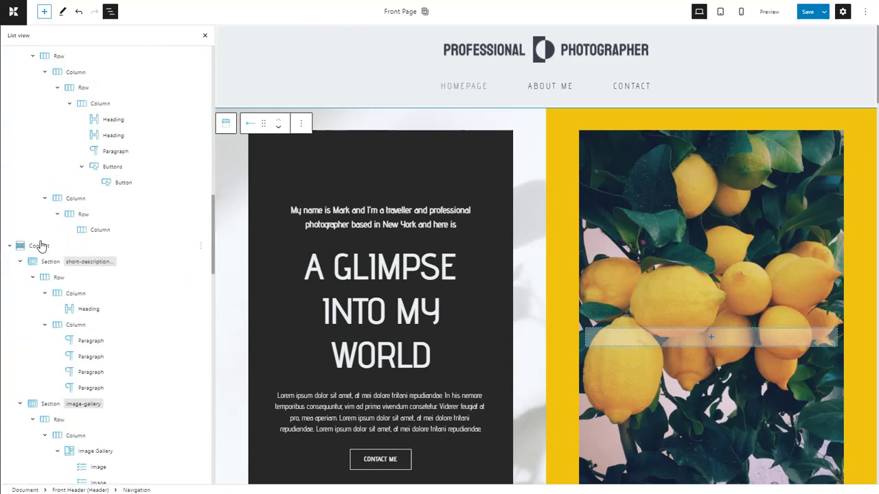
click(39, 246)
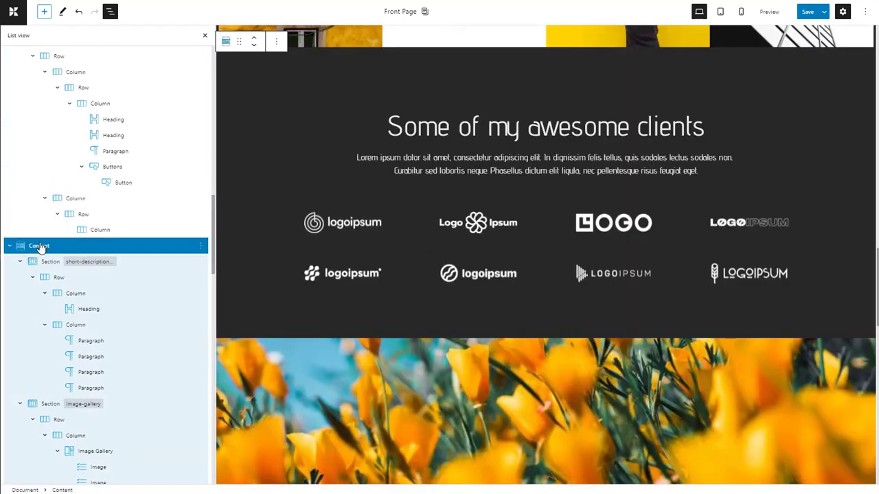
click(77, 326)
click(87, 342)
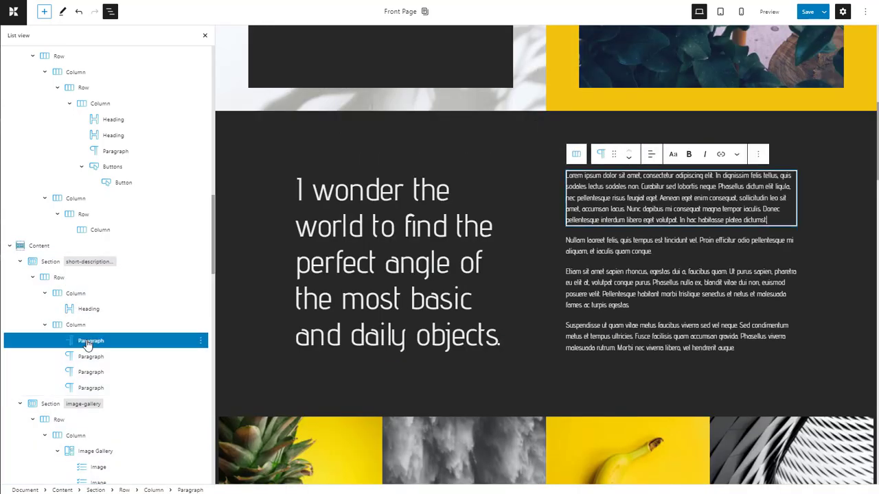
click(90, 358)
click(93, 372)
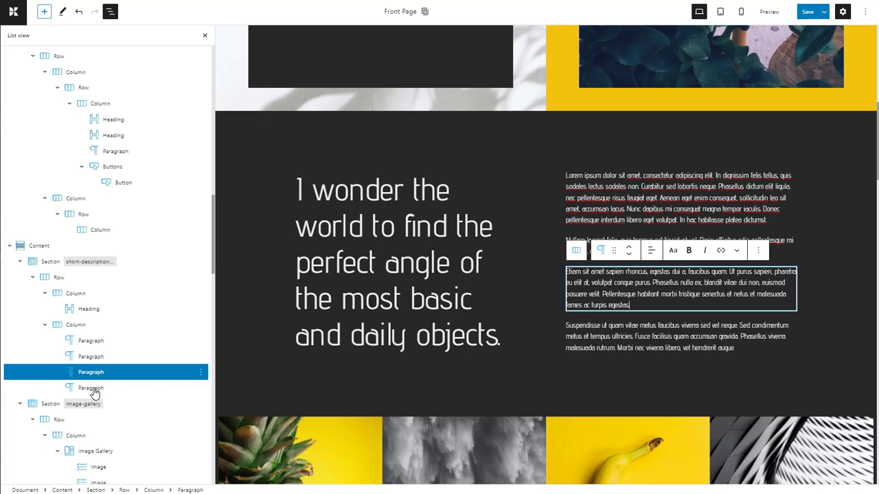
click(94, 388)
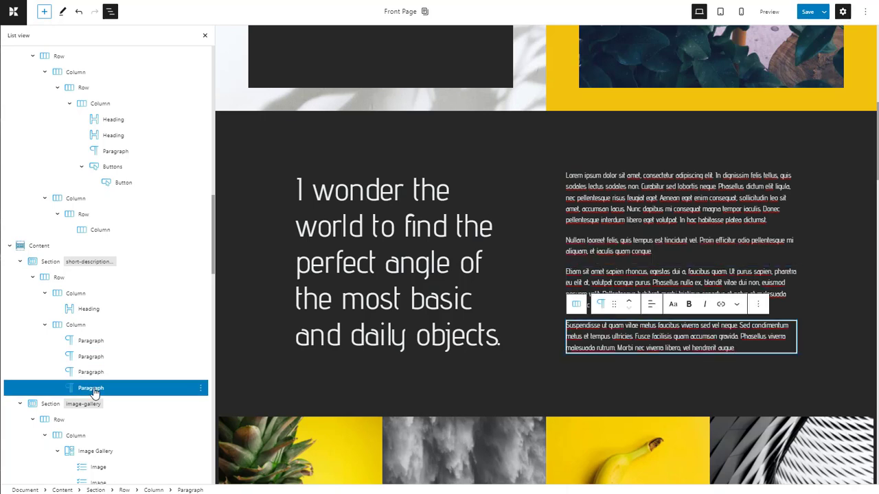
click(699, 213)
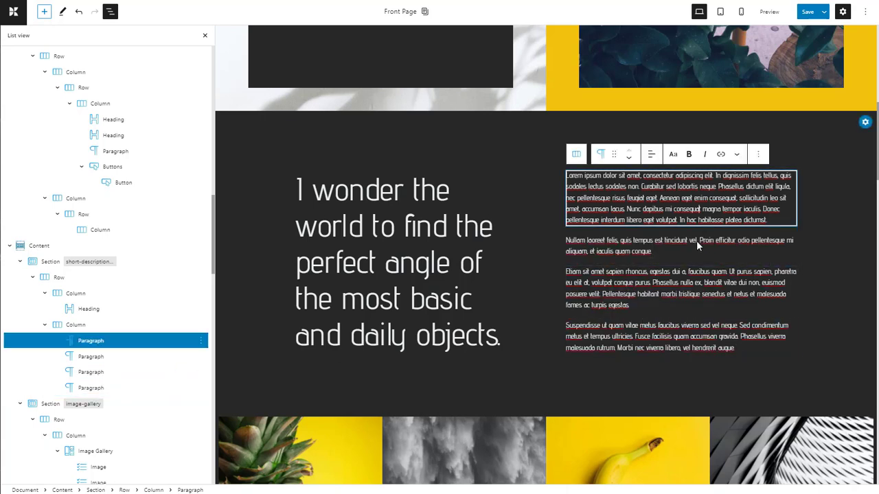
click(695, 242)
click(677, 157)
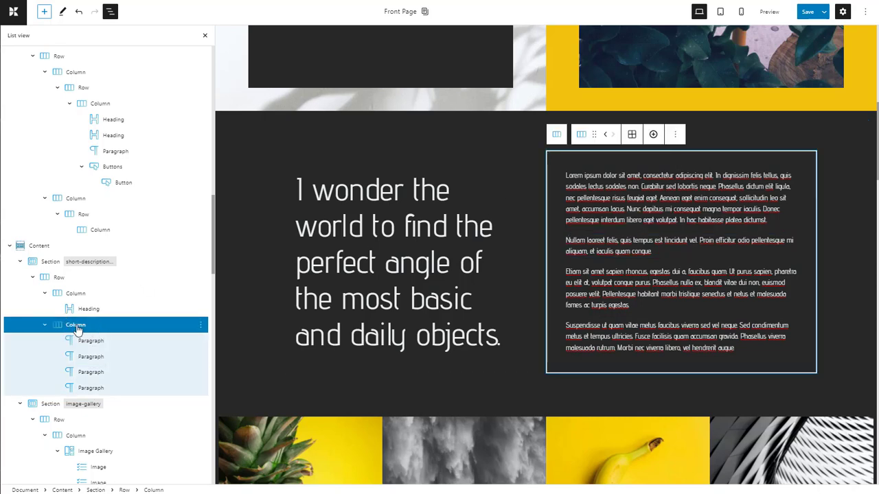
Select the large heading, then the hero's Contact Me button, buttons group, paragraph, column and row.
click(442, 156)
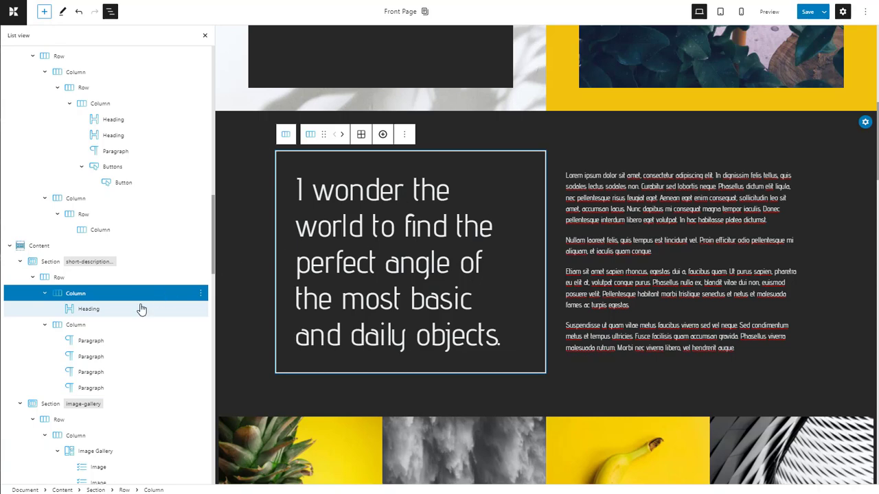
click(91, 310)
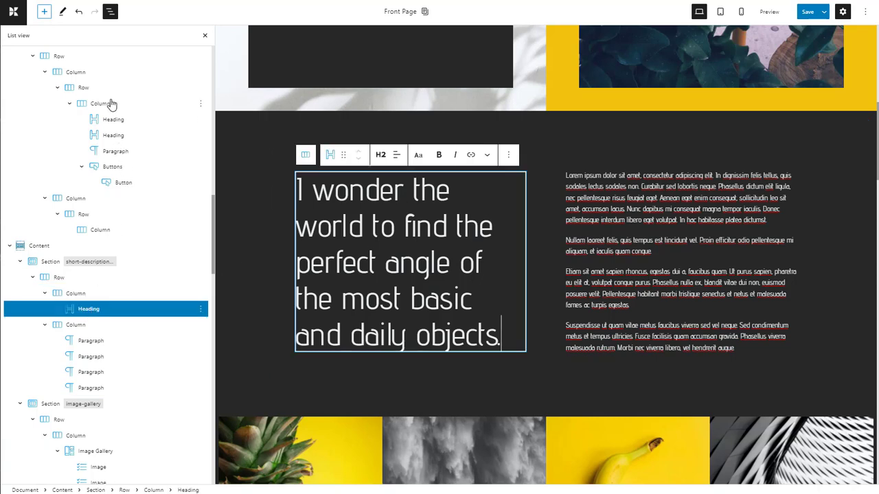
click(123, 184)
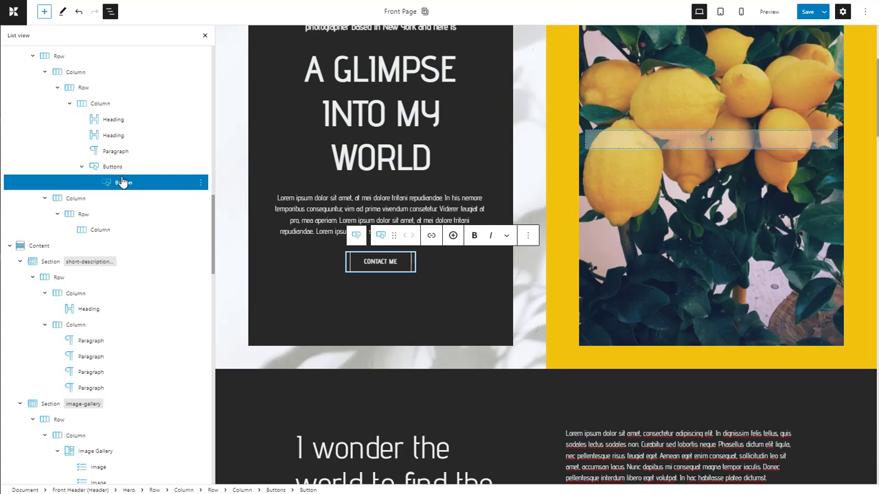
click(114, 169)
click(114, 151)
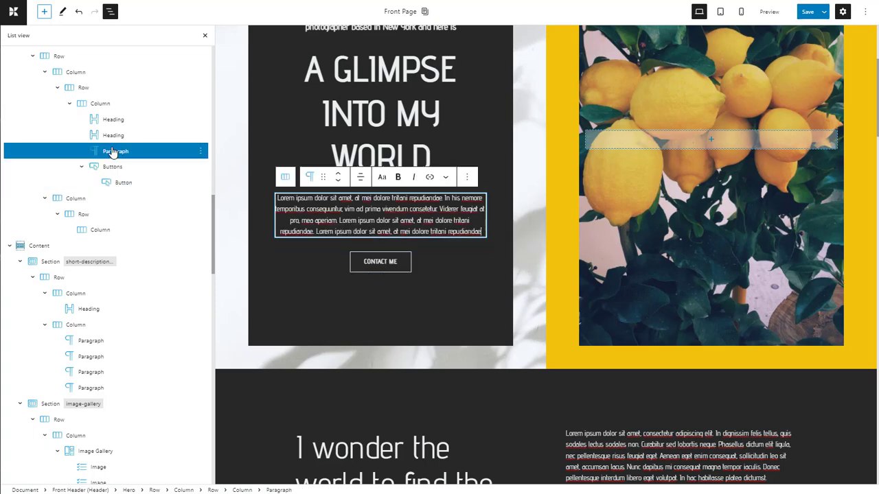
click(97, 105)
click(82, 89)
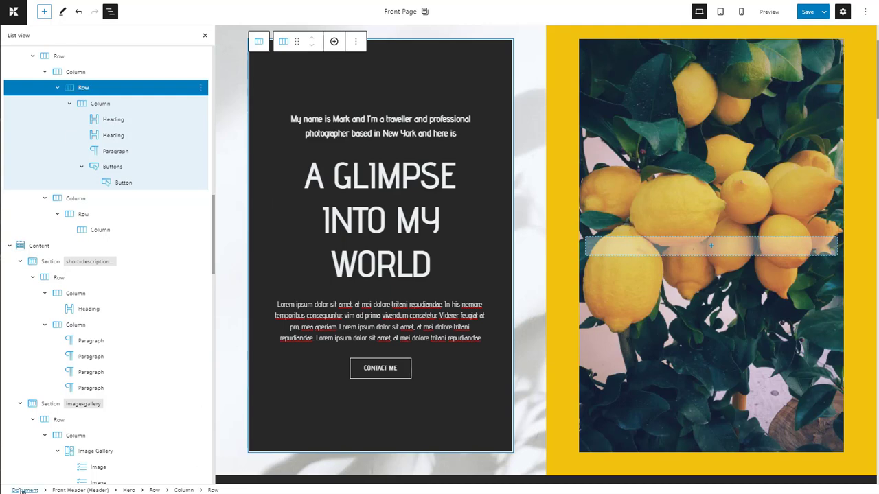
Collapse the Content, Front Header and Footer parts in the outline.
click(9, 245)
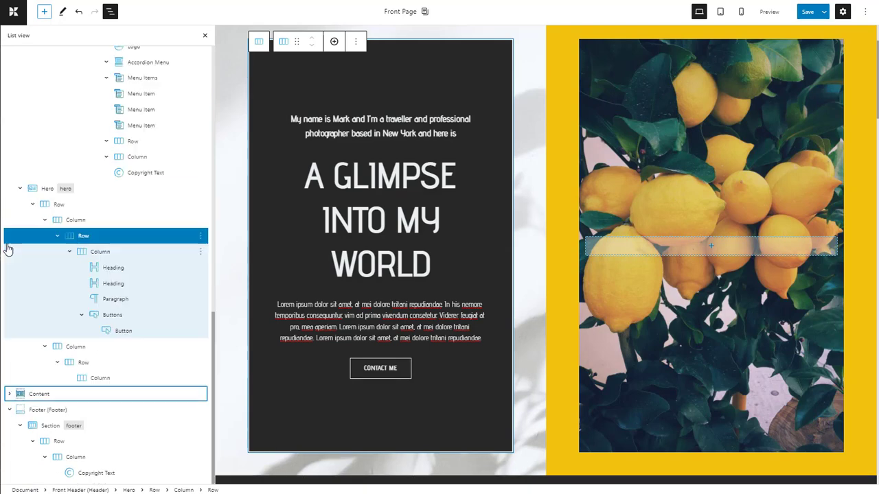
scroll(35, 235, up, 5)
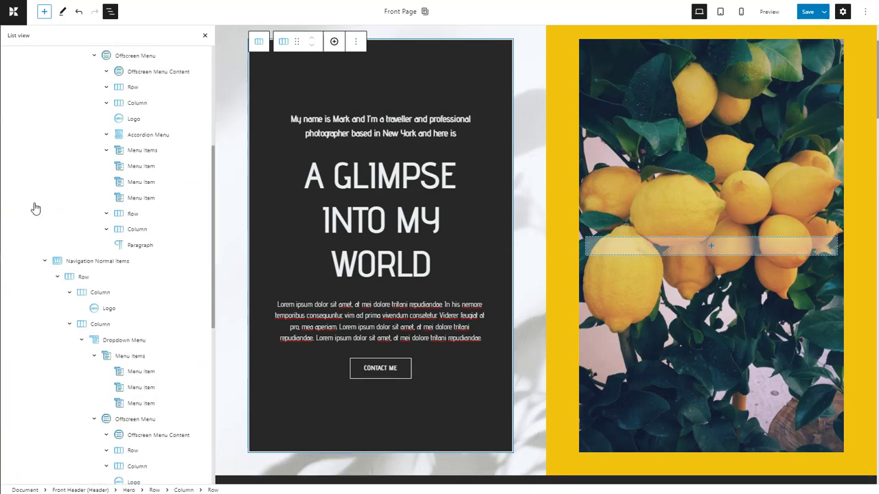
click(9, 58)
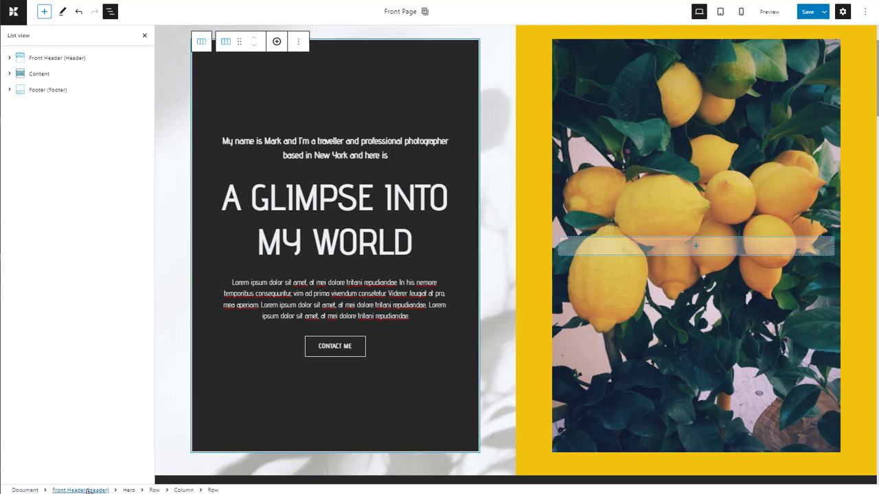
click(11, 91)
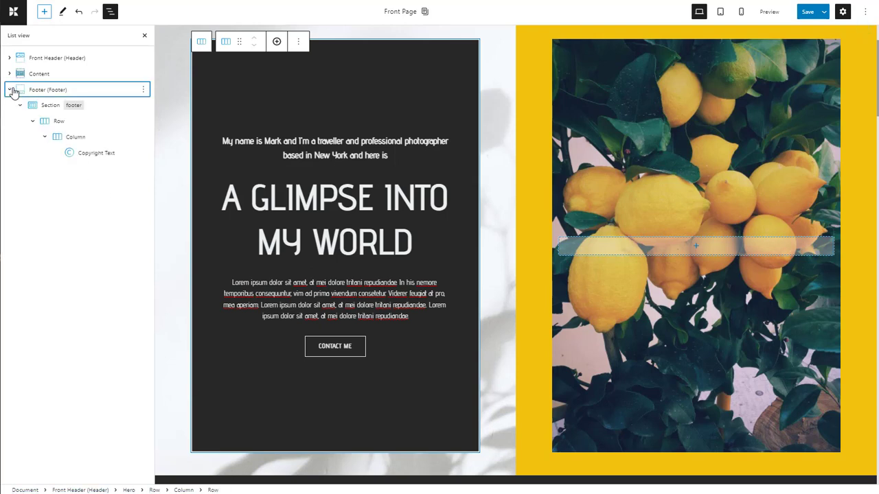
click(11, 91)
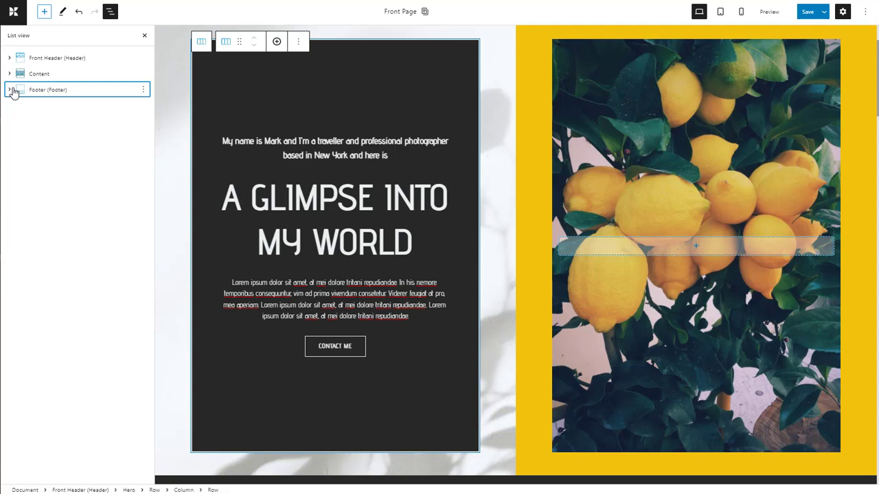
Close List view and return to the page overview.
click(144, 36)
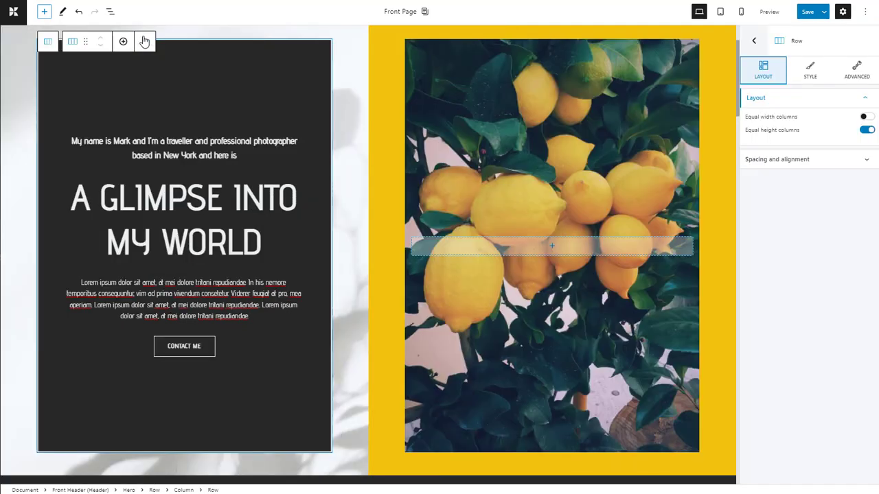
click(754, 41)
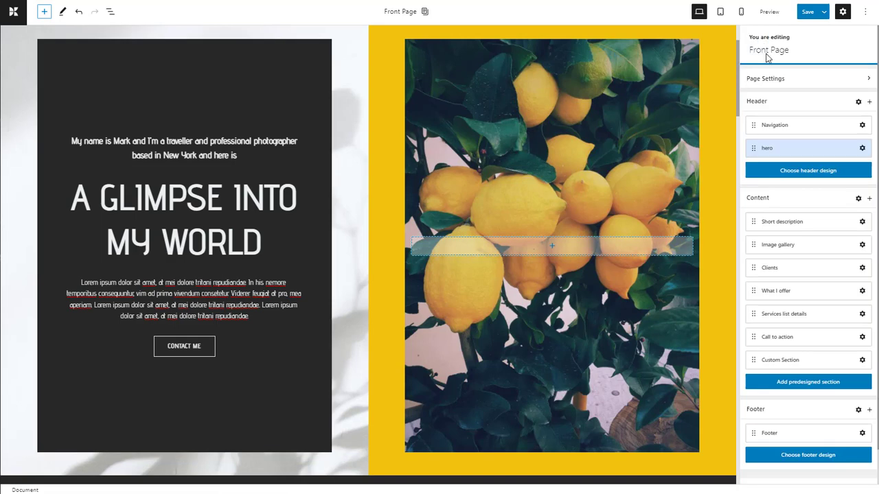
scroll(806, 164, down, 1)
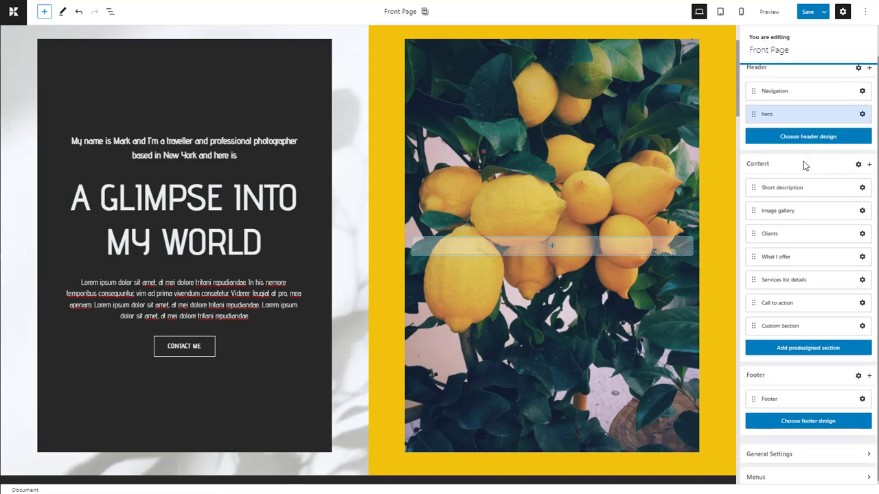
In General Settings > Typography, expand the global Headings and Links settings.
click(818, 453)
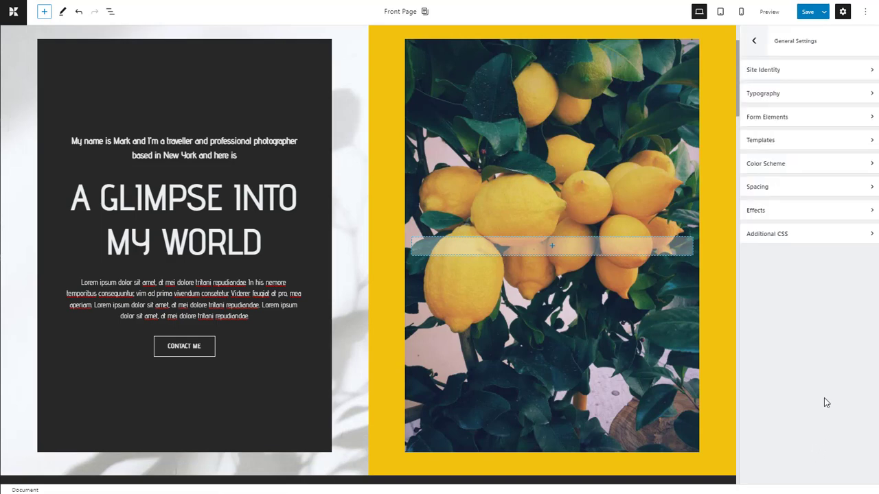
click(869, 98)
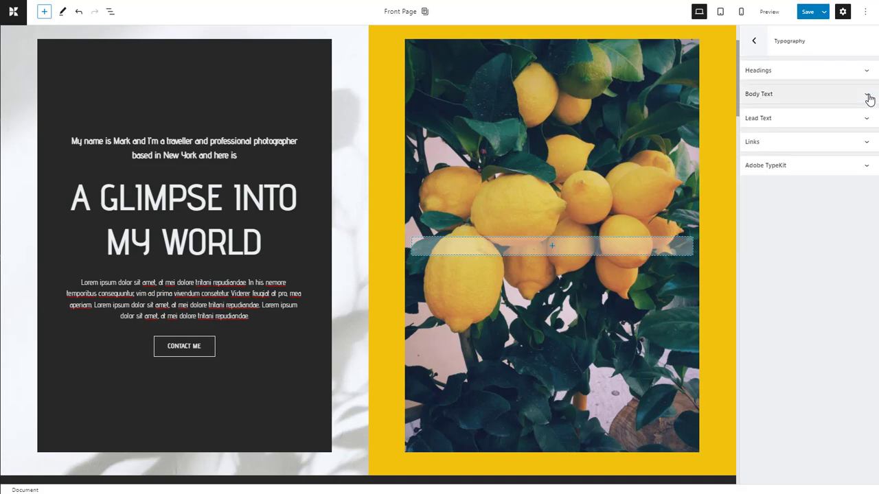
click(868, 72)
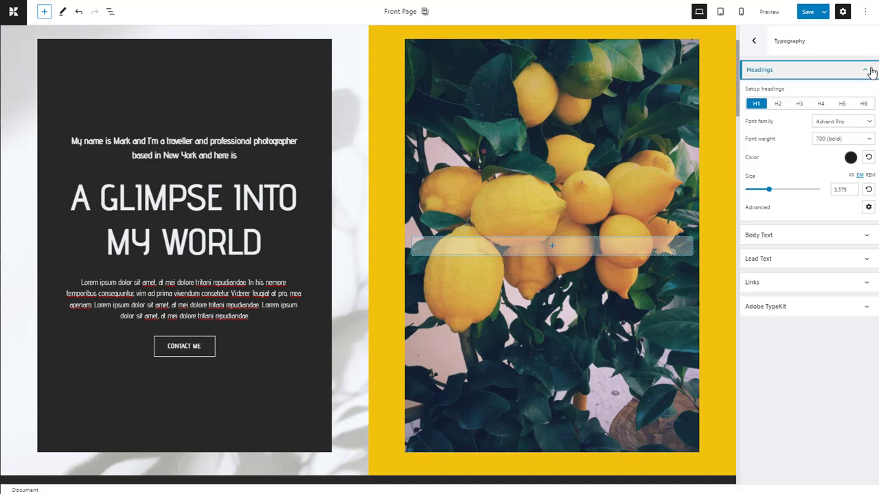
click(865, 286)
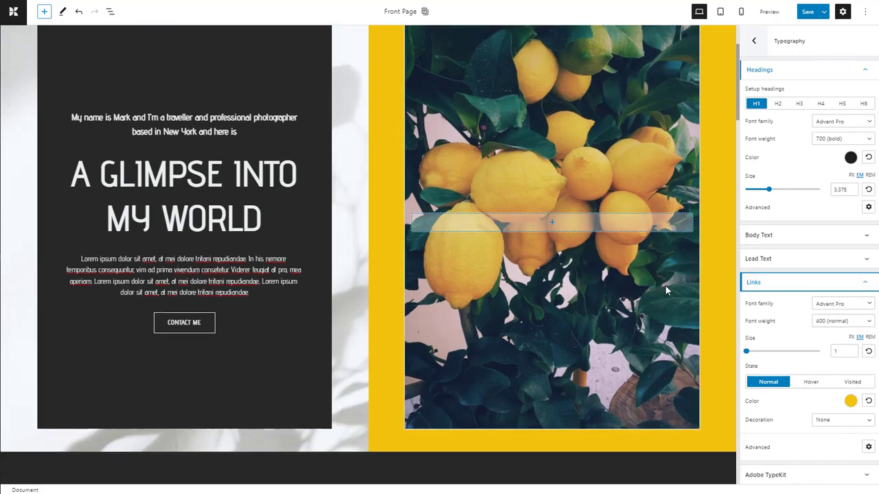
scroll(665, 285, down, 20)
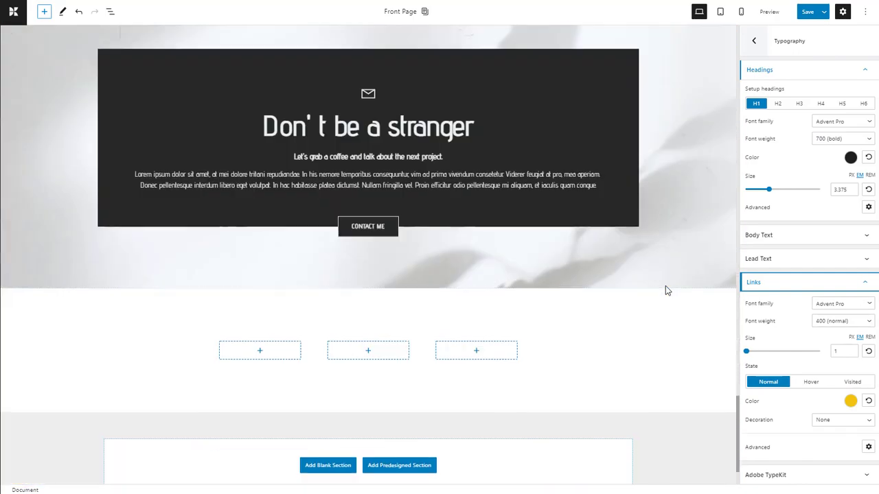
Set the empty three-column section's heading colour to green #19911B.
scroll(665, 285, down, 1)
click(679, 243)
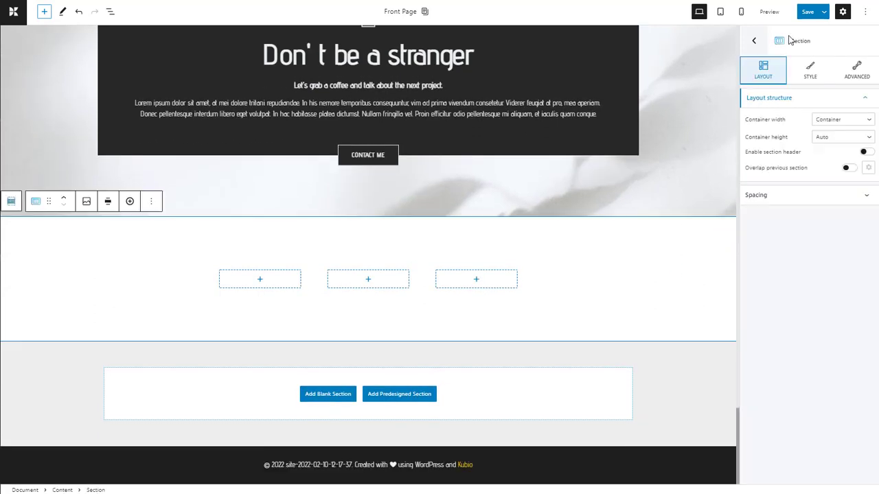
click(858, 70)
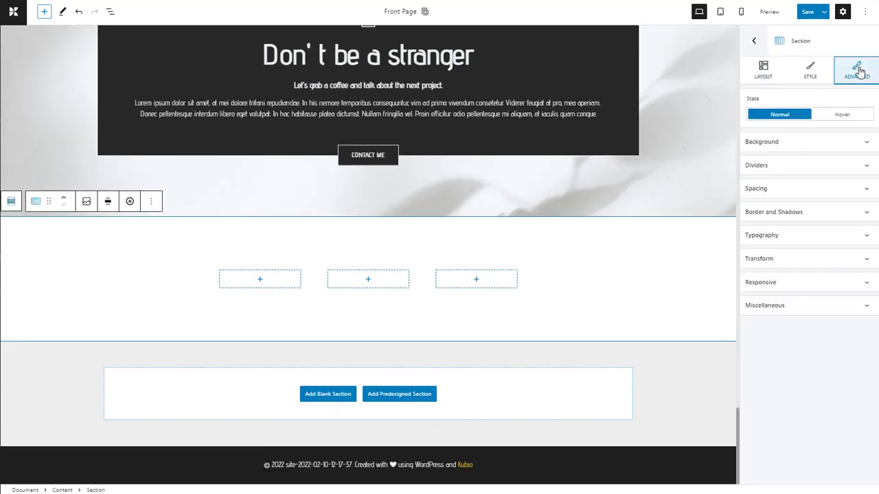
click(862, 237)
click(851, 275)
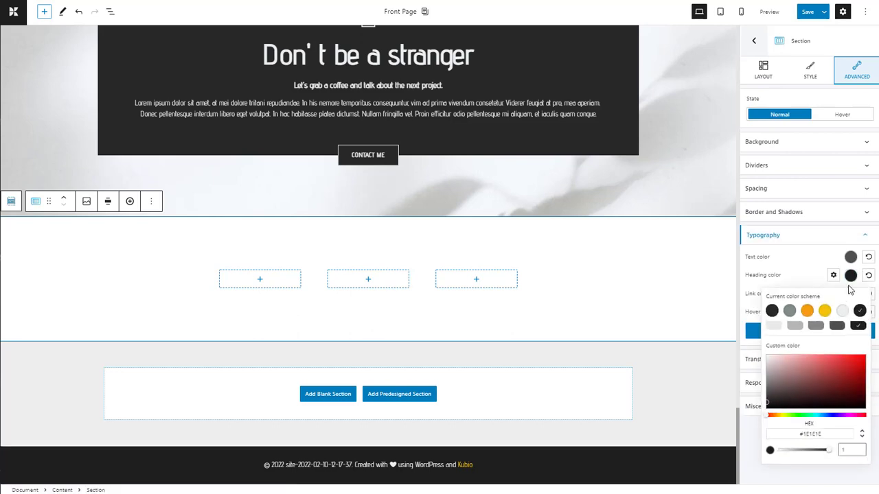
click(799, 416)
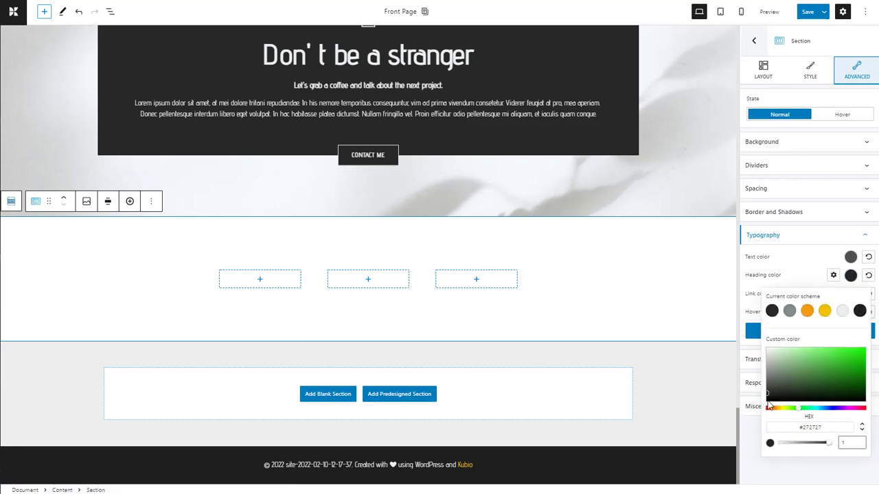
click(839, 392)
click(848, 373)
Set the section's text colour to a dark teal (#106868).
click(851, 257)
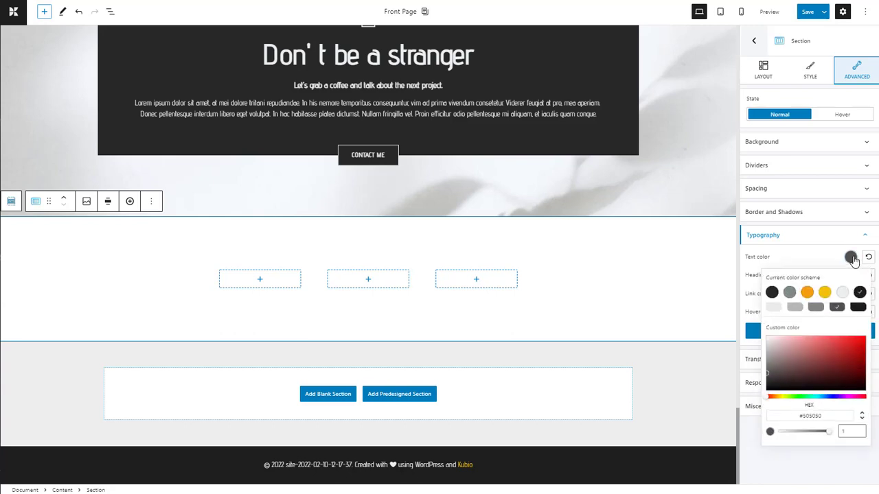
click(822, 397)
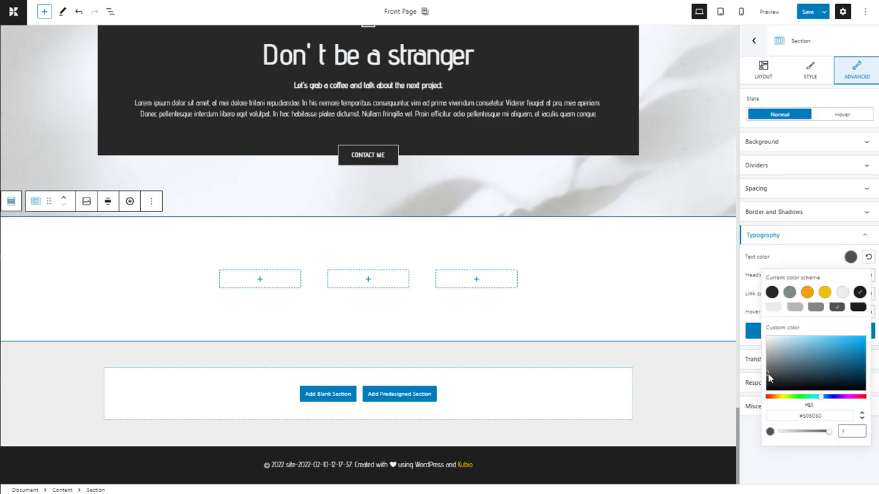
mouse_move(768, 377)
mouse_down()
mouse_move(845, 352)
mouse_move(852, 366)
mouse_up()
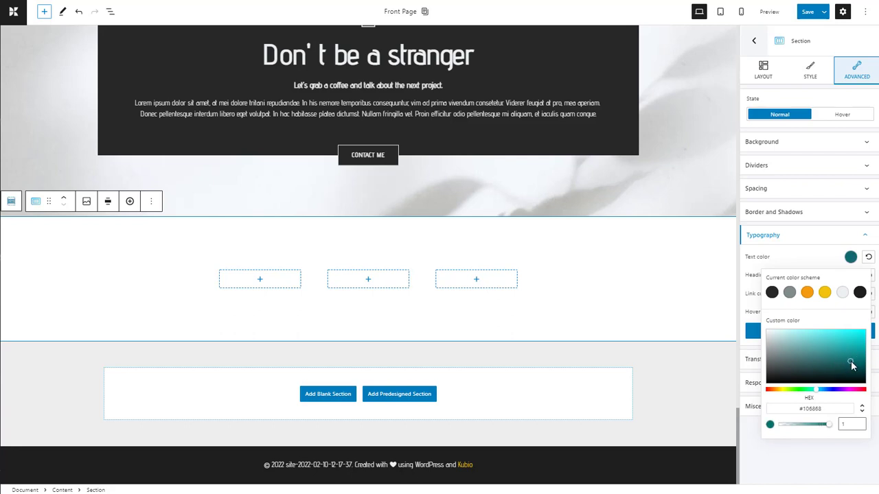
Put a heading in column one and a Lorem ipsum paragraph in columns two and three.
click(262, 280)
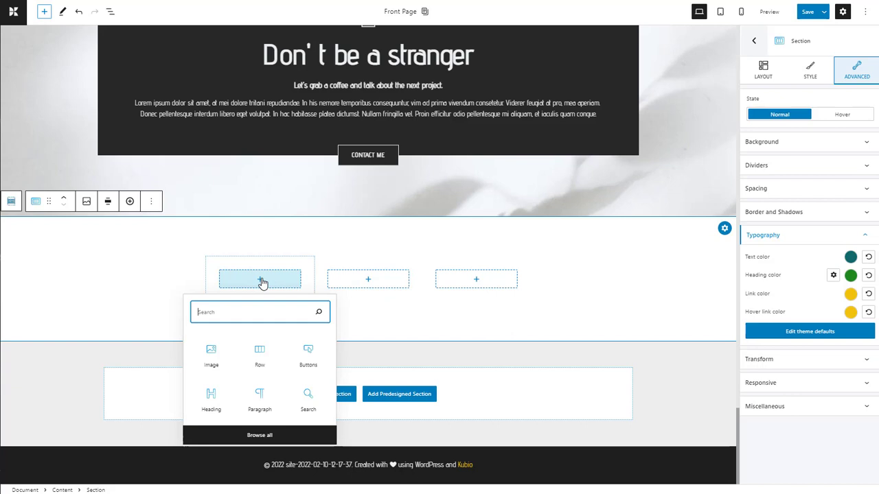
click(209, 396)
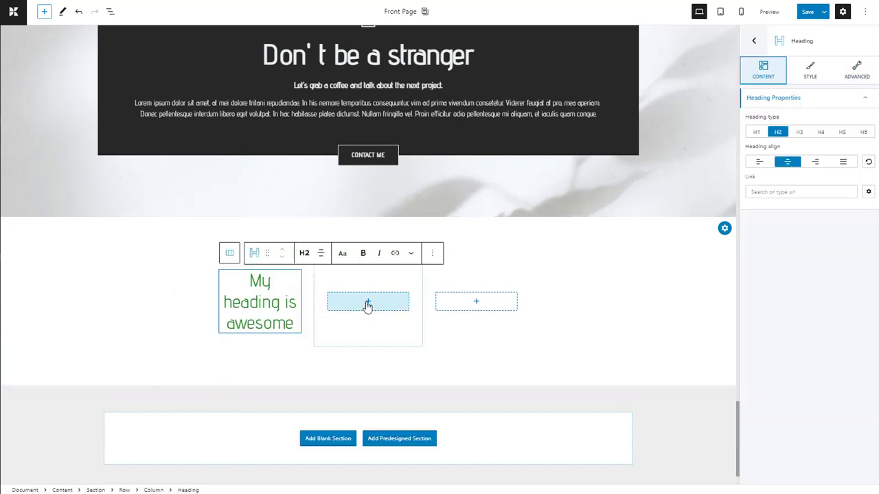
click(367, 303)
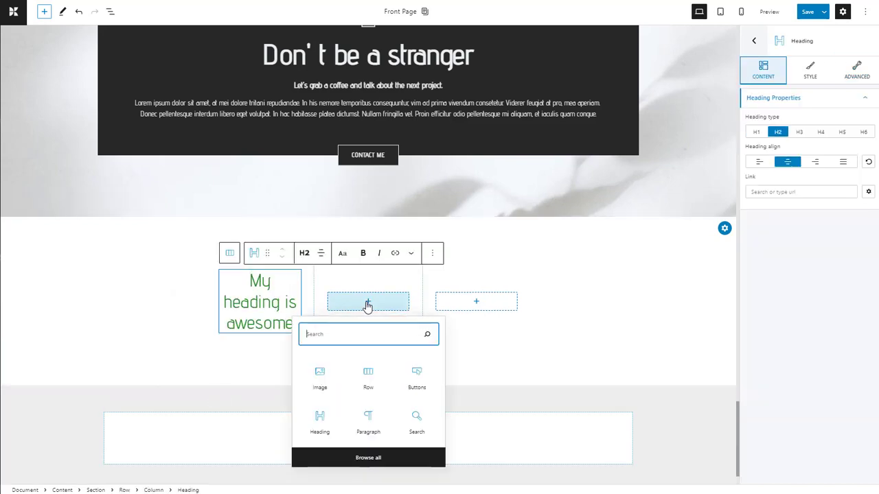
click(365, 420)
click(477, 309)
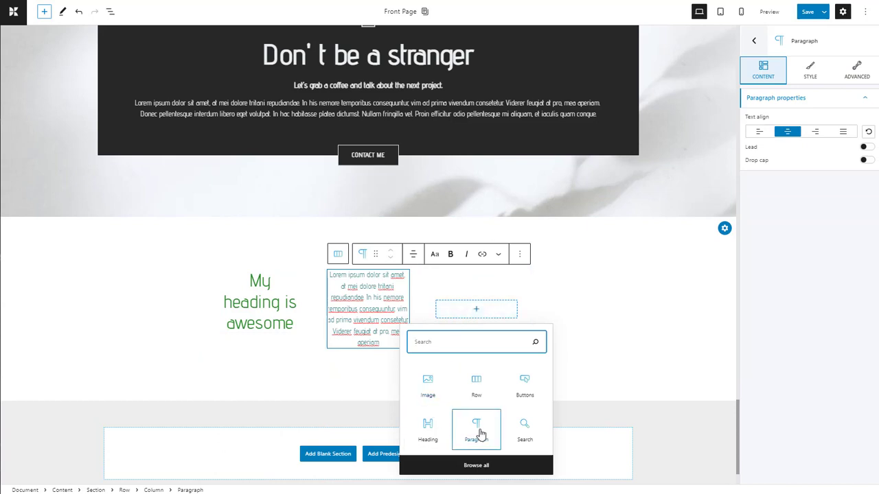
click(481, 432)
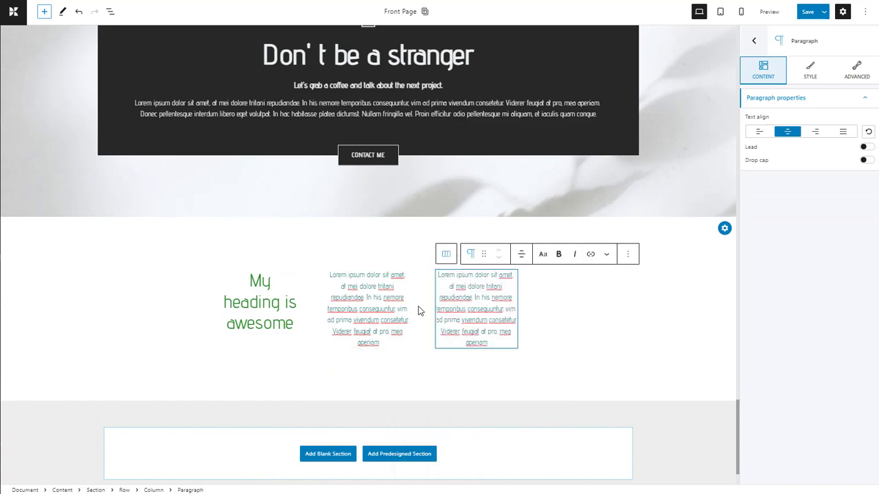
Select the second column's paragraph and expand its Advanced Typography options.
click(385, 307)
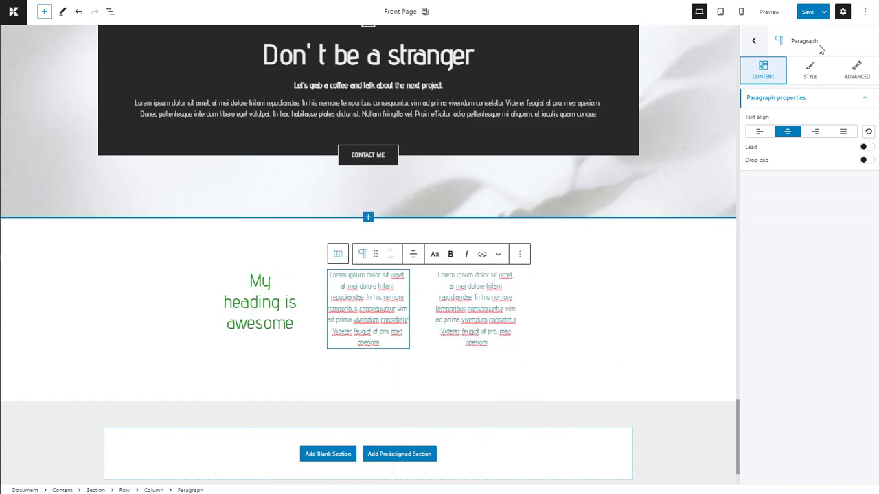
click(859, 77)
click(864, 214)
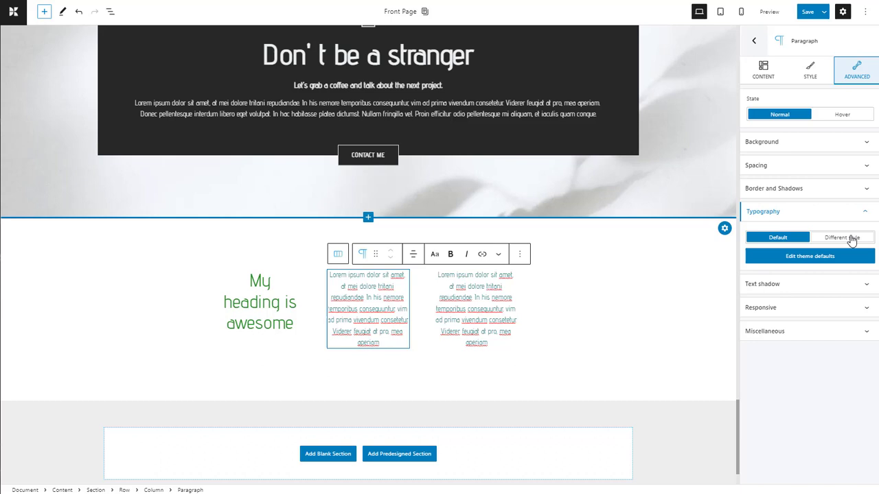
Give the middle paragraph a Different typography style using the Carter One font.
click(851, 238)
click(847, 290)
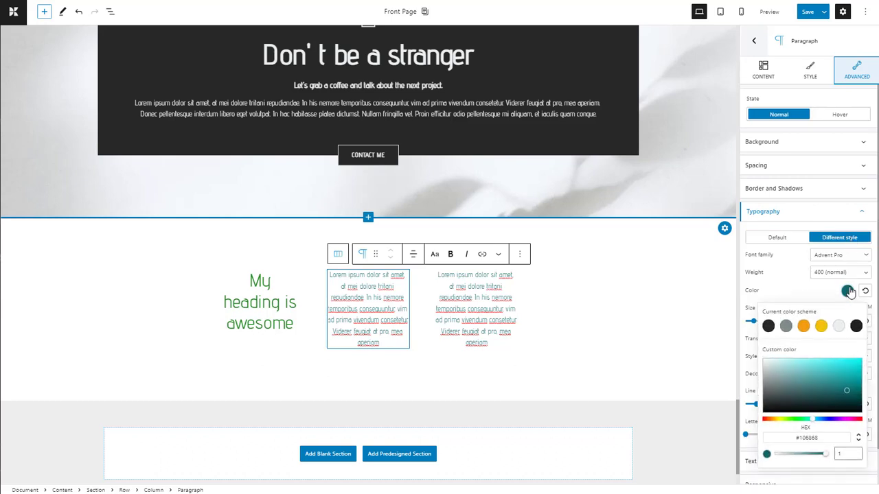
click(865, 255)
click(864, 256)
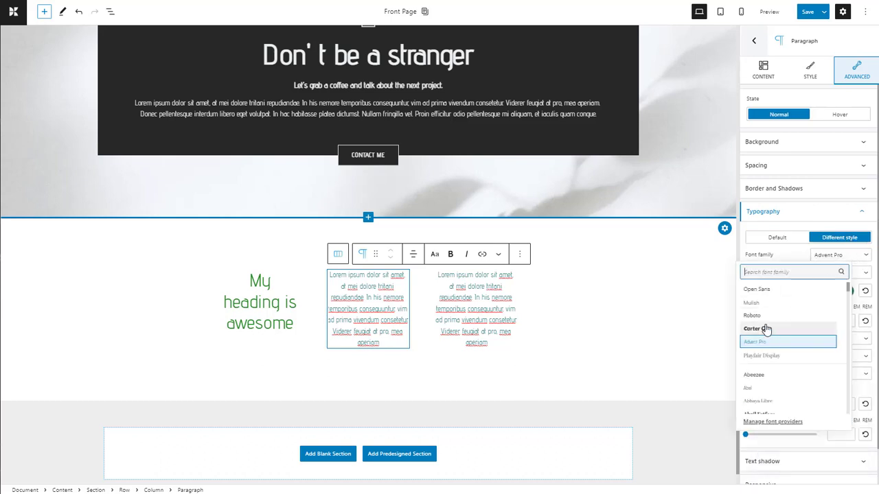
click(765, 277)
scroll(734, 364, up, 4)
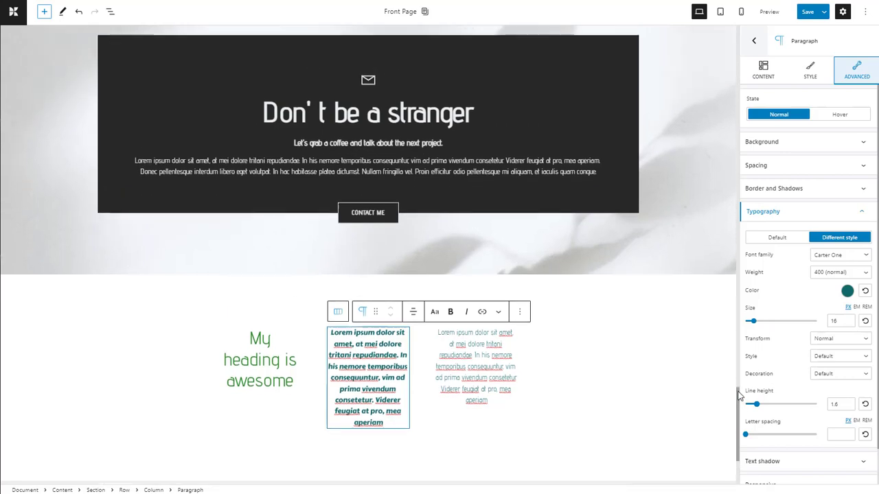
Set the 'Don't be a stranger' contact section's container width to Full.
click(800, 41)
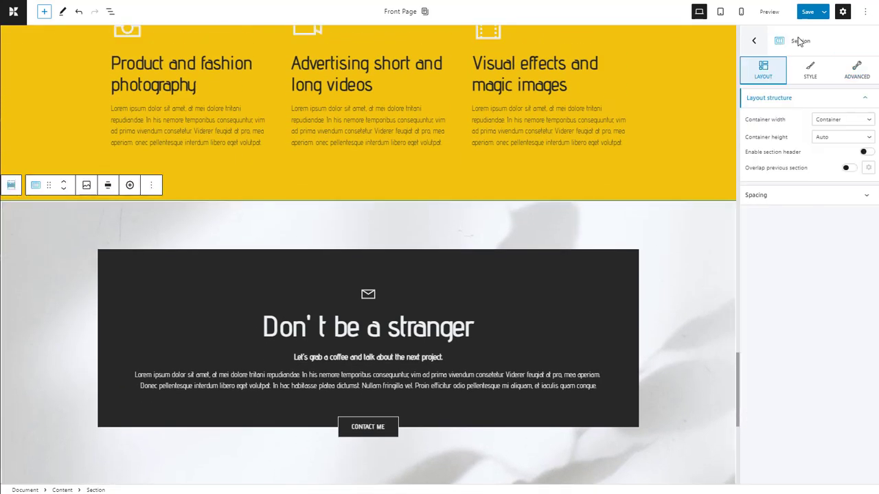
click(839, 119)
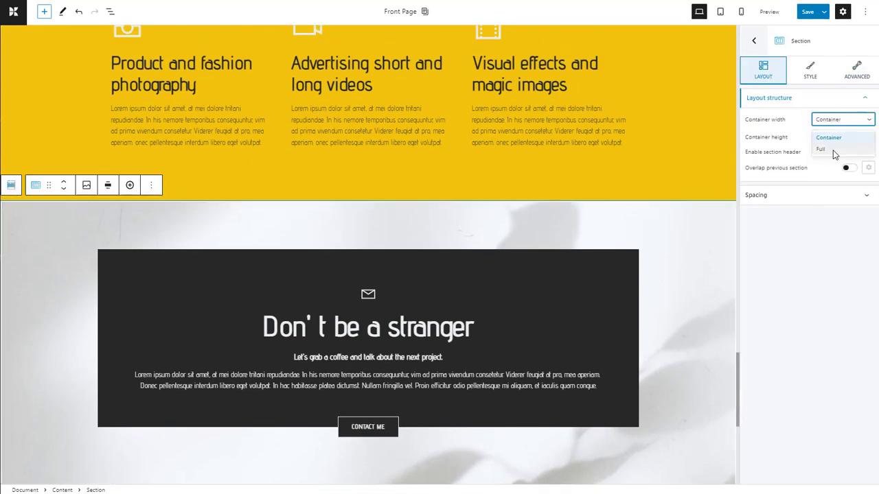
click(834, 151)
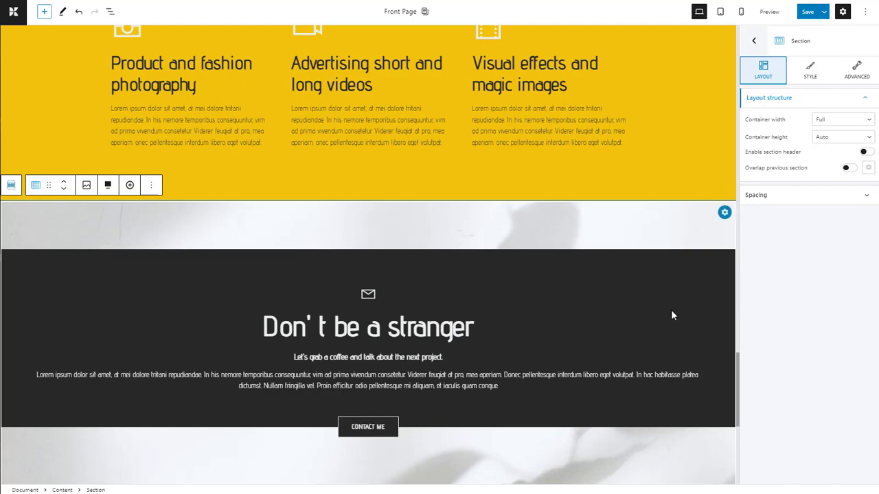
Narrow the image gallery's parent section to Container width.
scroll(706, 313, up, 1)
scroll(707, 313, up, 15)
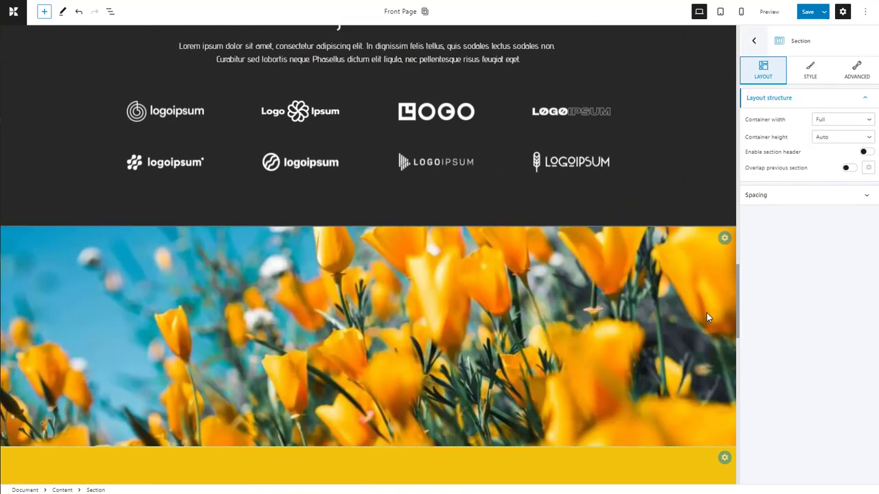
scroll(707, 312, up, 3)
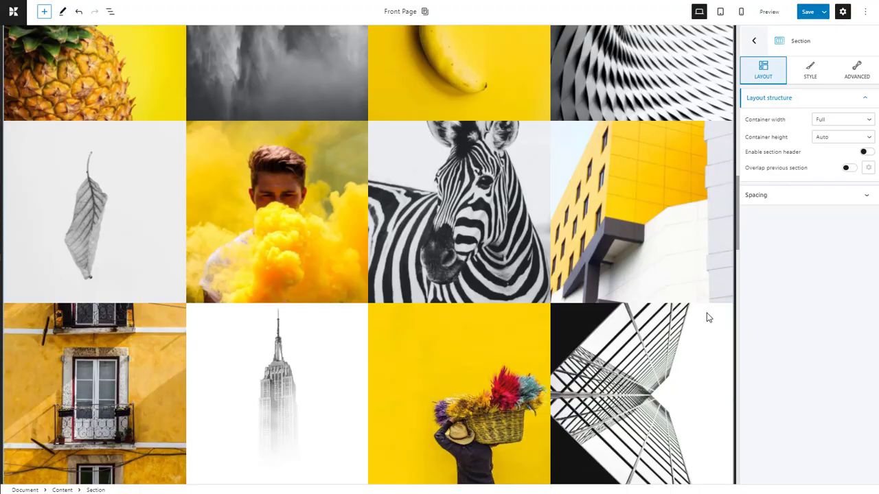
click(707, 312)
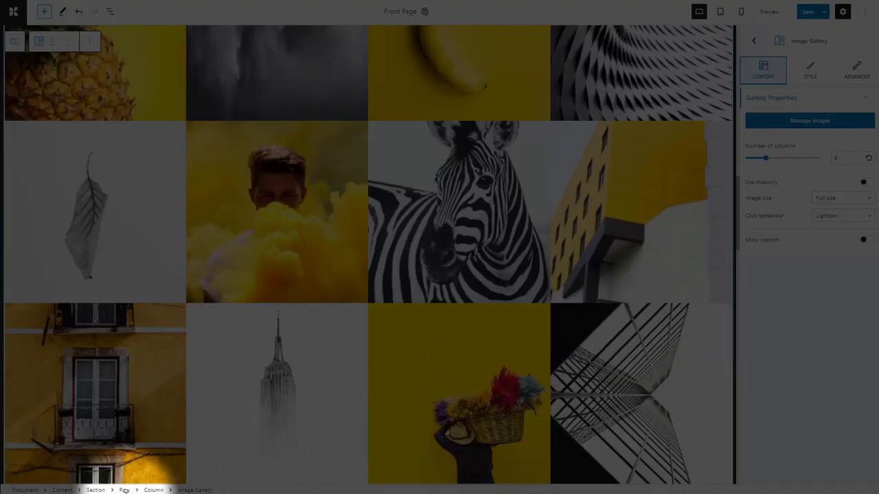
click(96, 490)
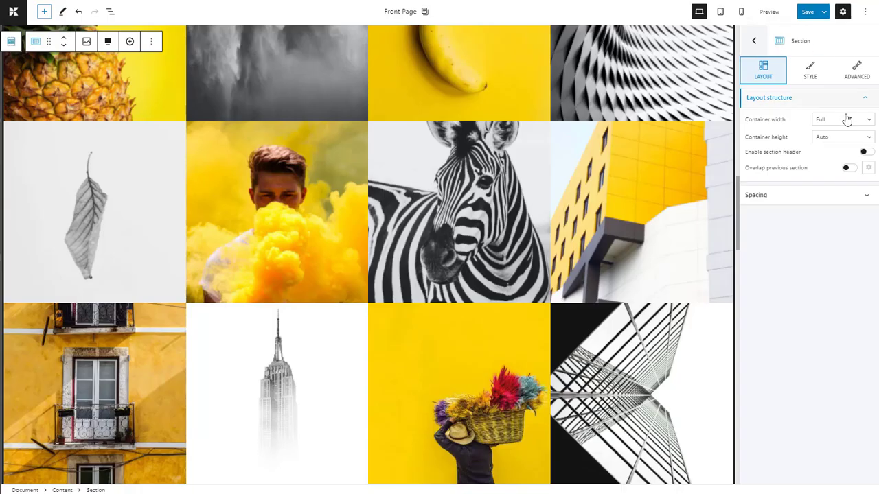
click(847, 119)
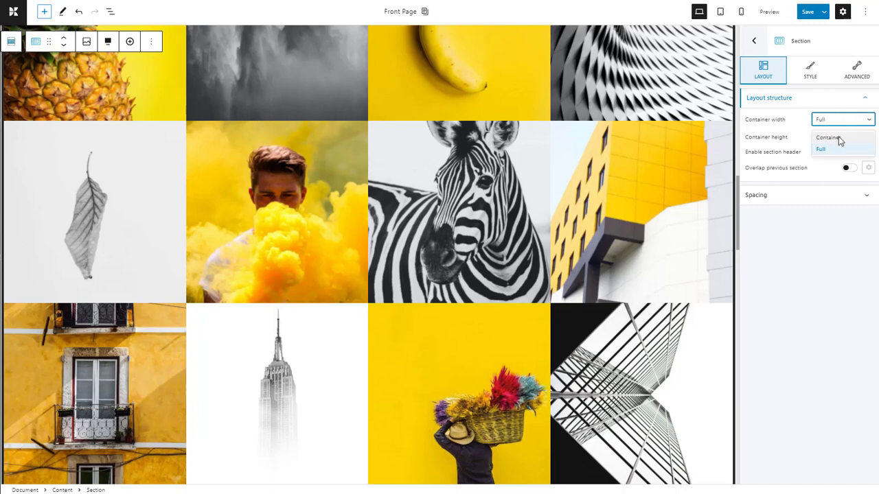
click(839, 138)
scroll(635, 177, up, 3)
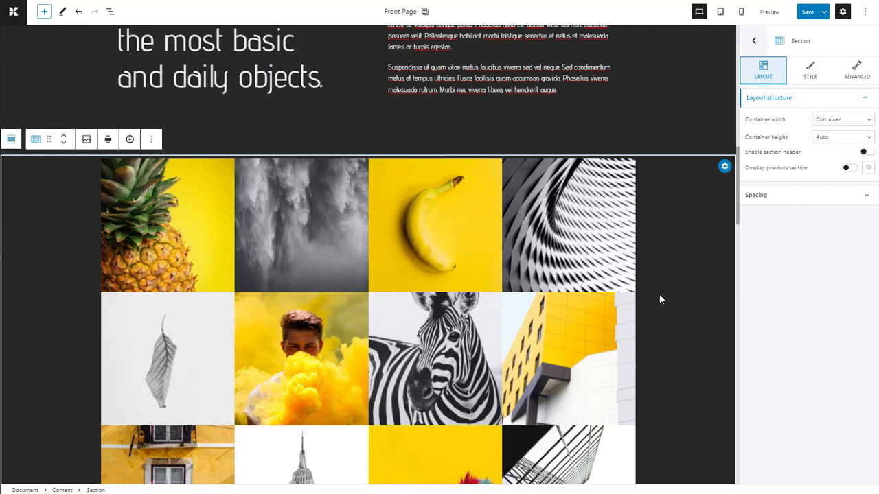
Switch the gallery section's container height to Min height and adjust the minimum height slider.
click(843, 137)
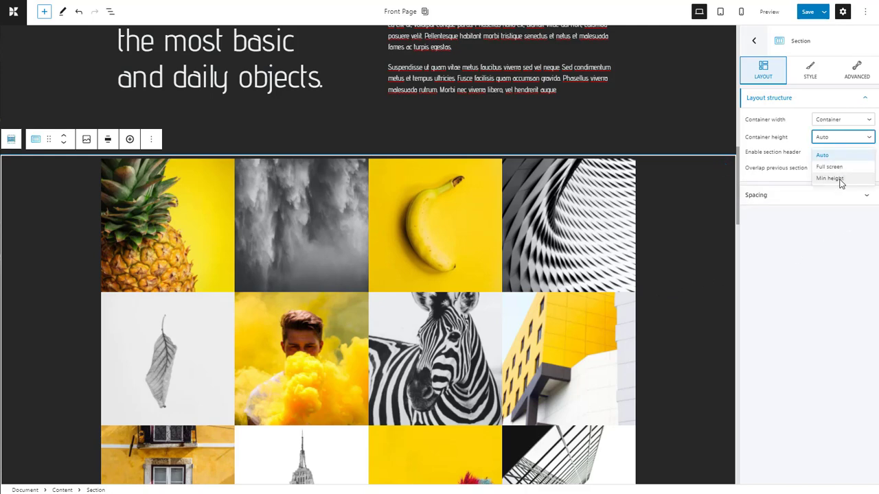
click(840, 178)
mouse_move(748, 170)
mouse_down()
mouse_move(829, 178)
mouse_move(738, 174)
mouse_up()
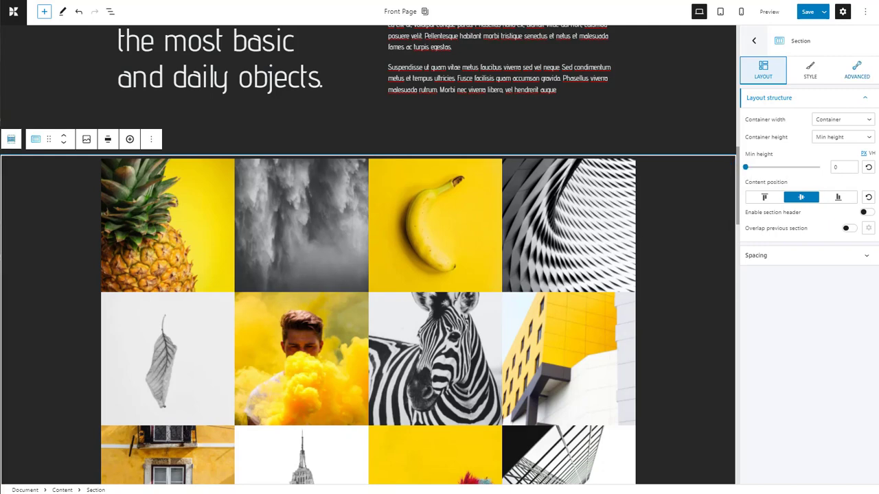
Enter 0 as the gallery section's top padding under Advanced > Spacing.
click(866, 72)
click(857, 189)
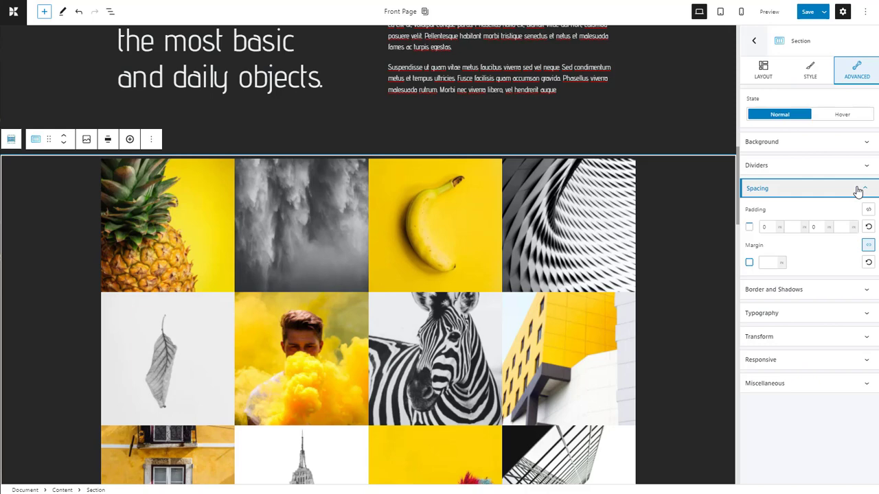
click(765, 227)
text(0)
click(771, 263)
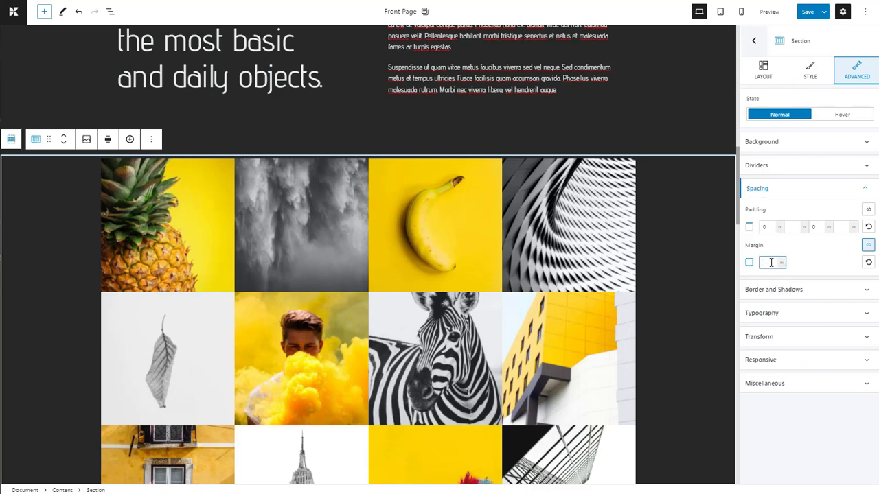
Lower the global column contents vertical spacing from 20 to 13 in General Settings.
click(753, 41)
scroll(808, 315, down, 1)
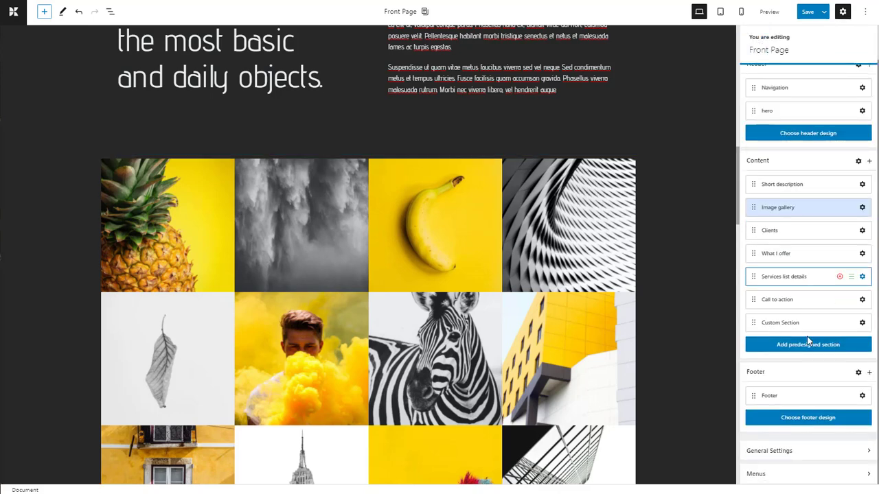
click(797, 452)
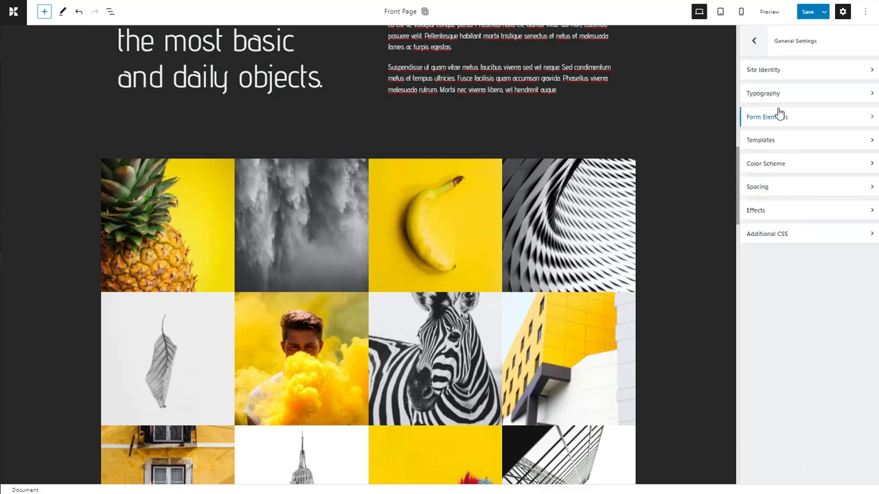
click(767, 187)
scroll(623, 149, up, 3)
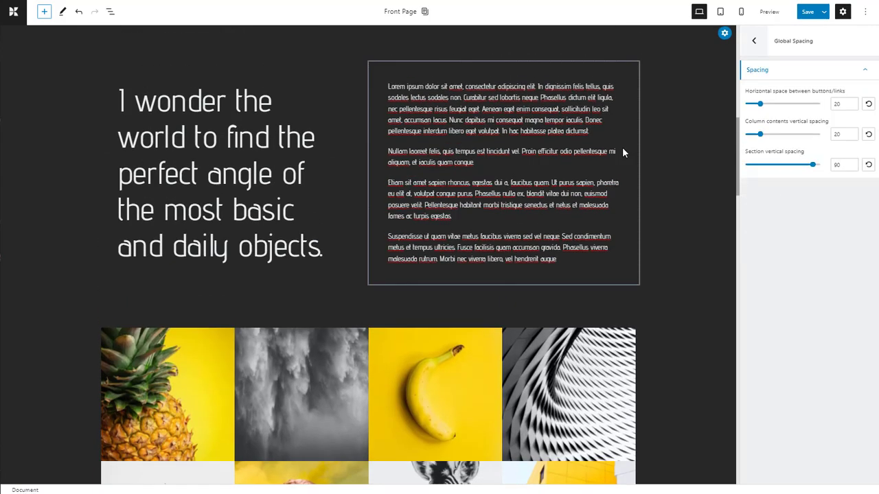
mouse_move(761, 136)
mouse_down()
mouse_move(818, 138)
mouse_move(756, 139)
mouse_up()
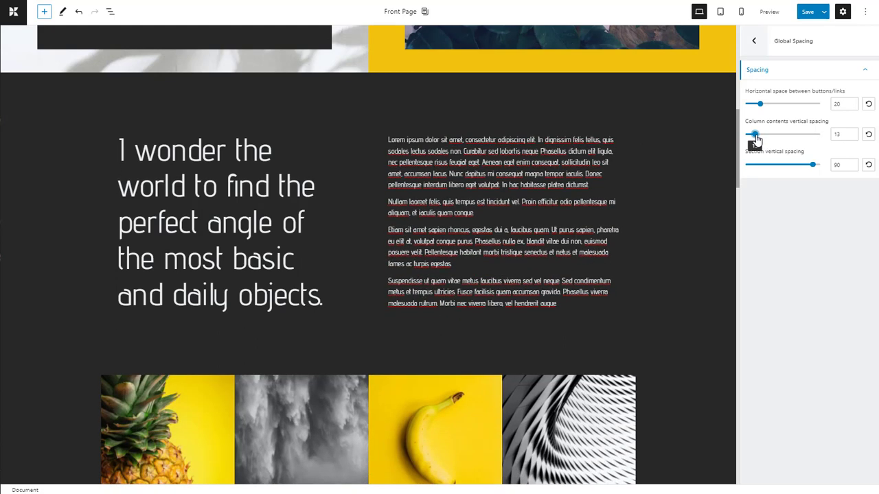
scroll(654, 222, down, 8)
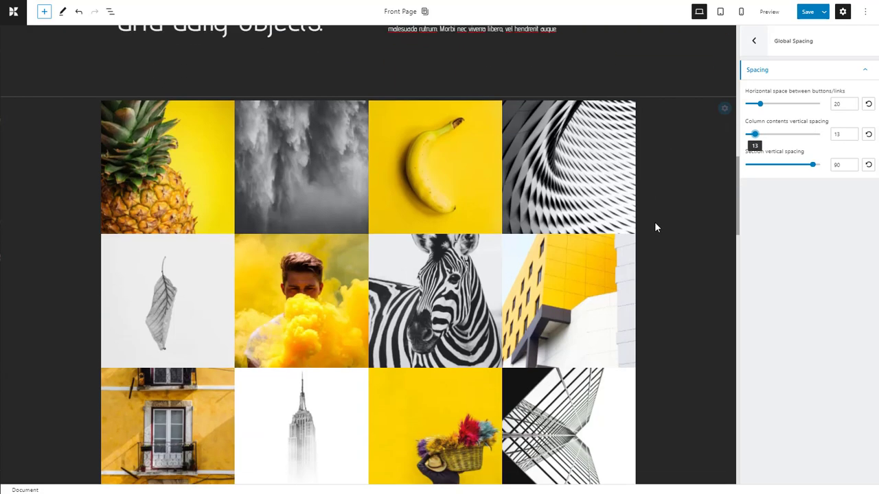
Give the 'Some of my awesome clients' section a margin value of 32.
scroll(655, 223, down, 1)
click(659, 200)
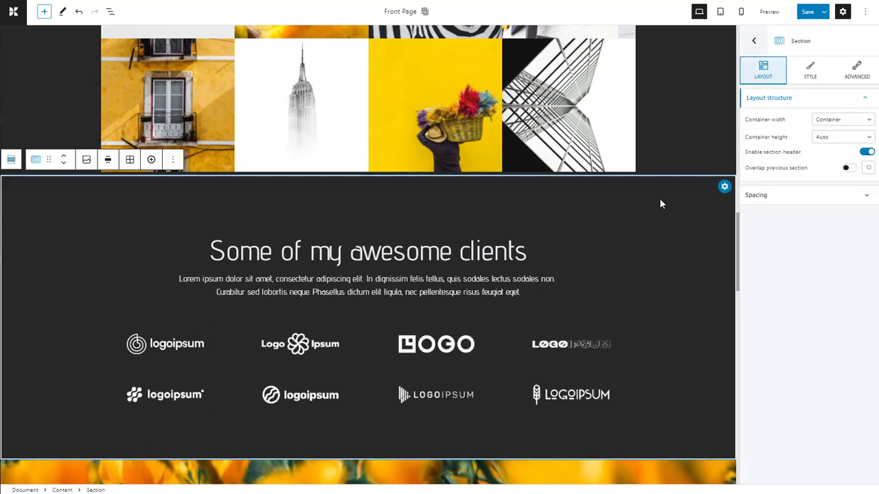
click(855, 73)
click(794, 190)
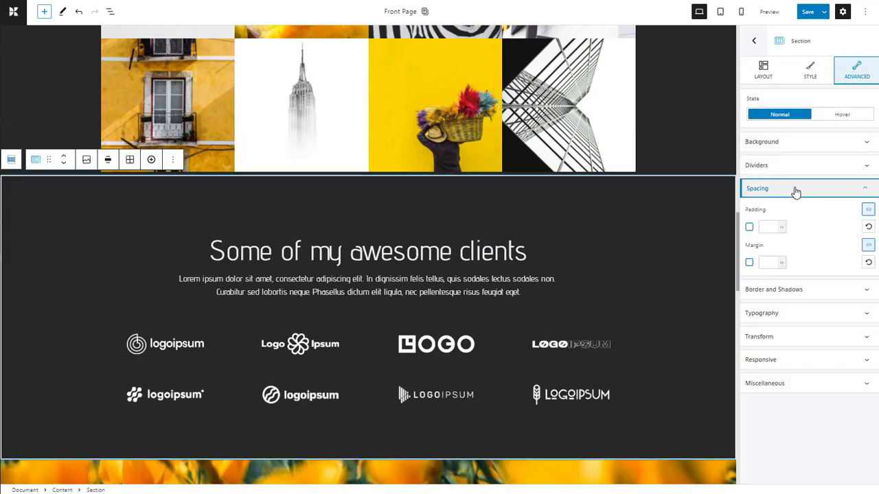
click(765, 263)
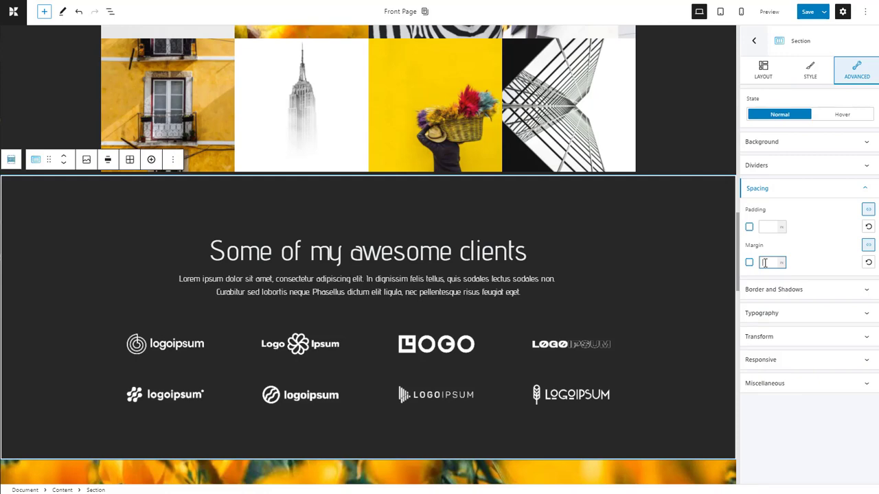
text(32)
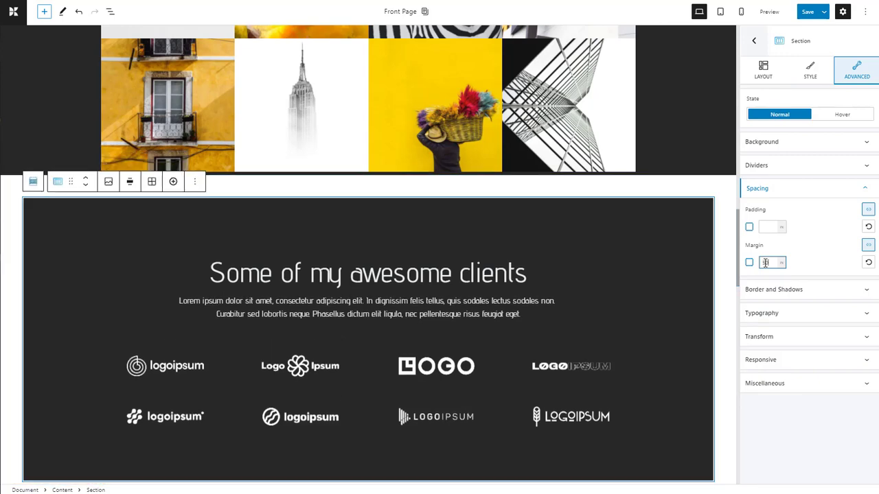
scroll(577, 193, up, 15)
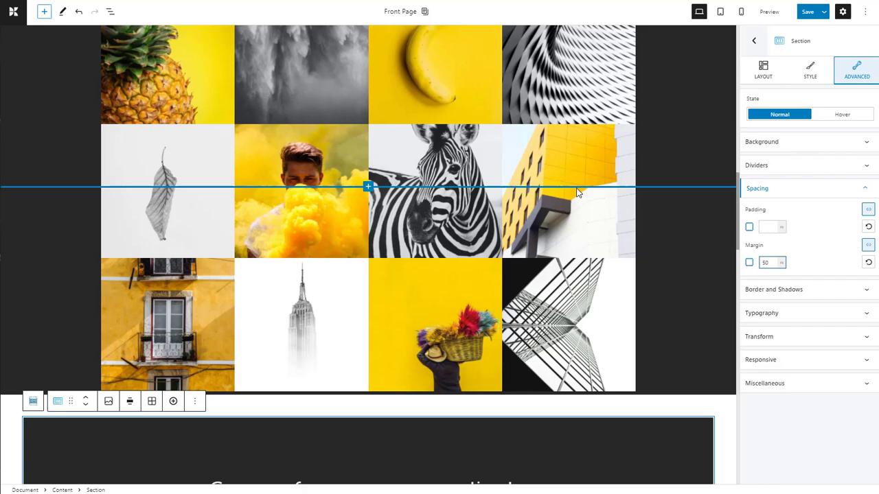
scroll(576, 188, up, 3)
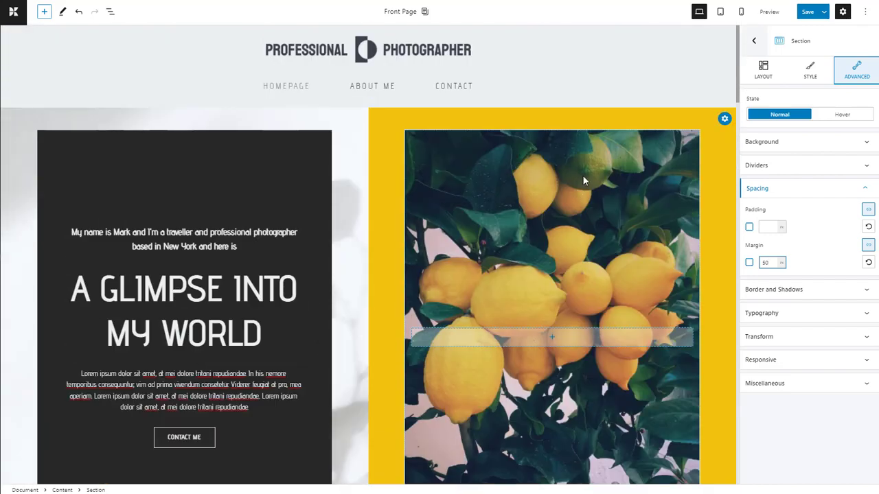
Link the lemon-photo column's padding sides and set them all to 100.
click(676, 114)
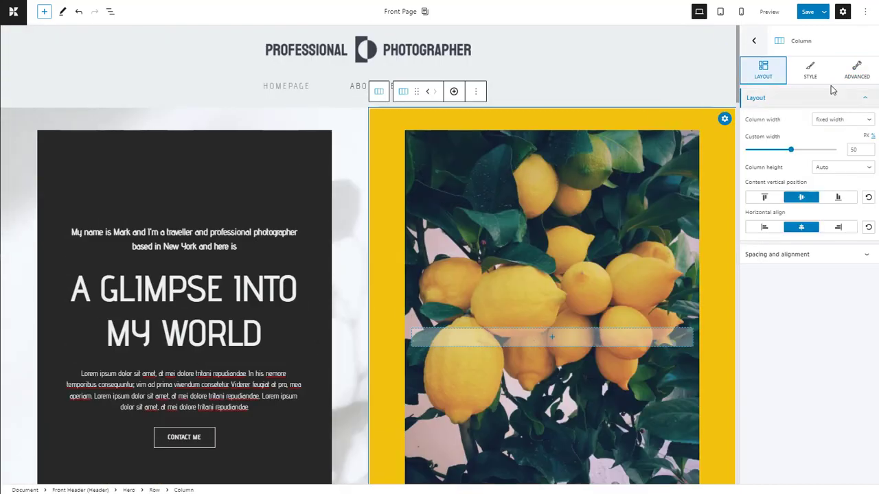
click(857, 68)
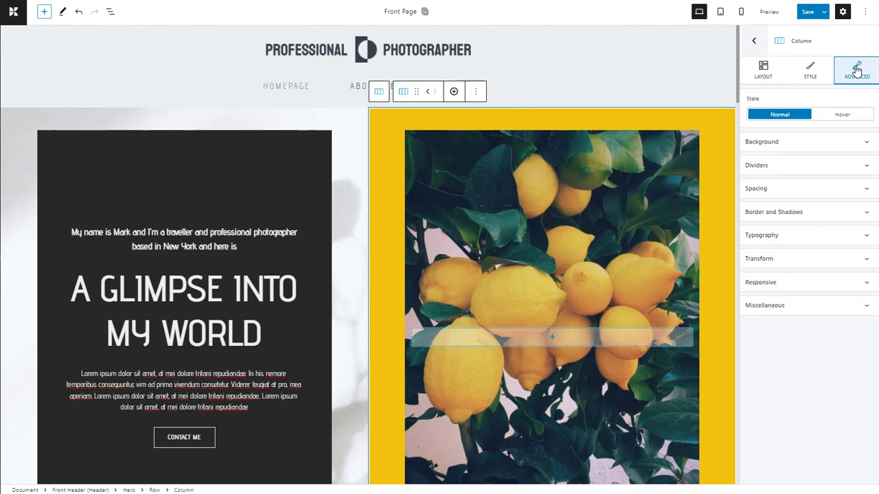
click(820, 195)
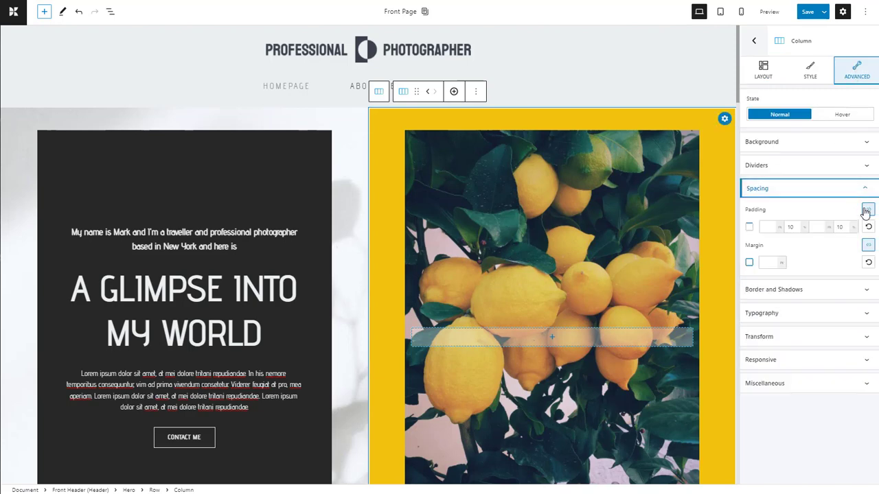
click(867, 210)
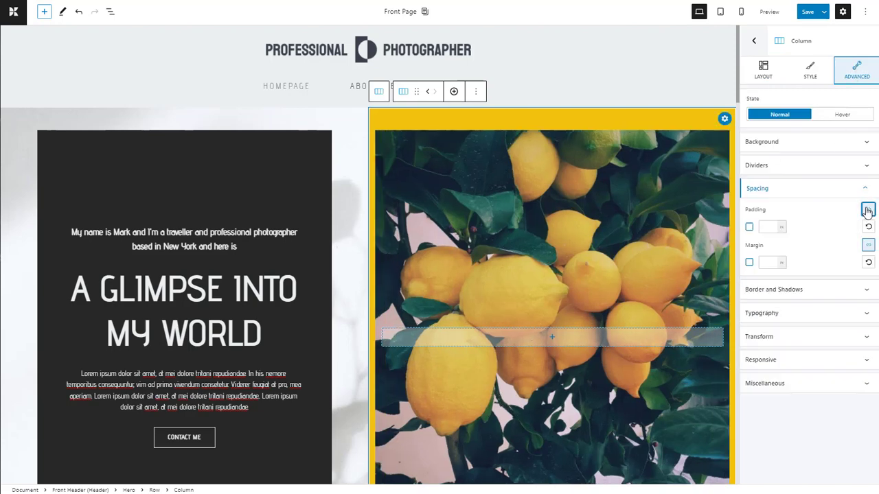
click(773, 226)
text(100)
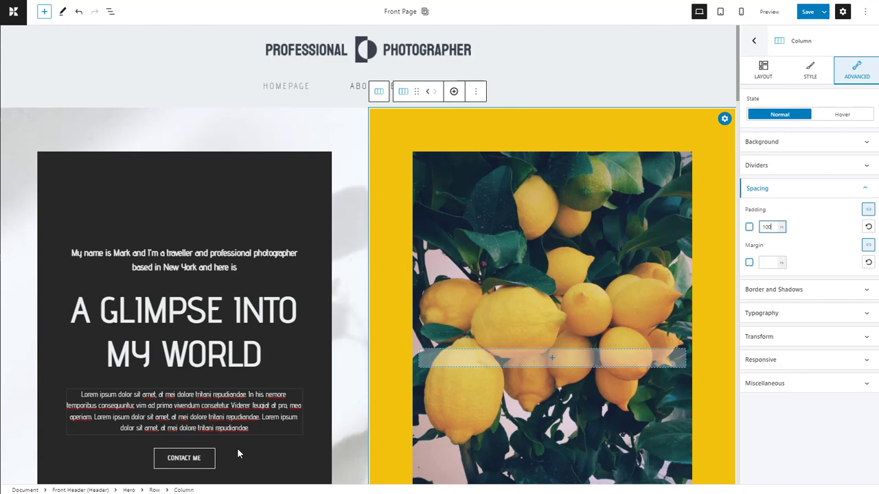
Set the CONTACT ME button's padding to 20, 60, 20 and 60.
click(195, 457)
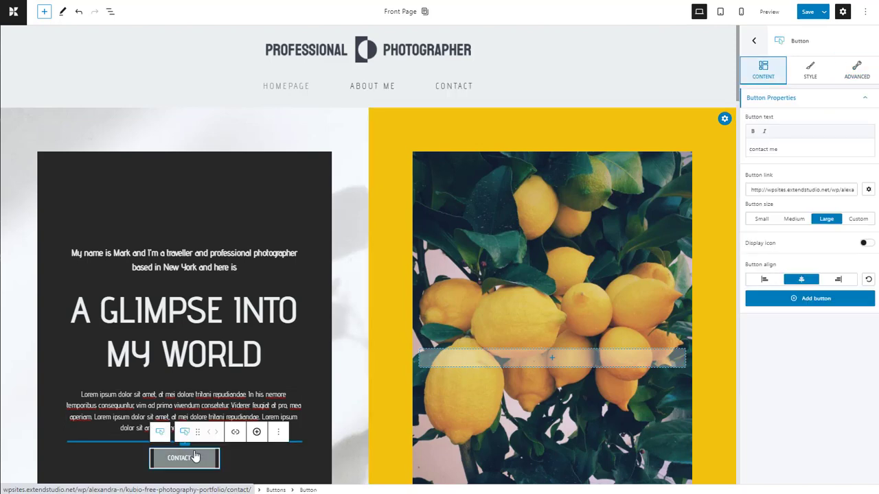
click(848, 77)
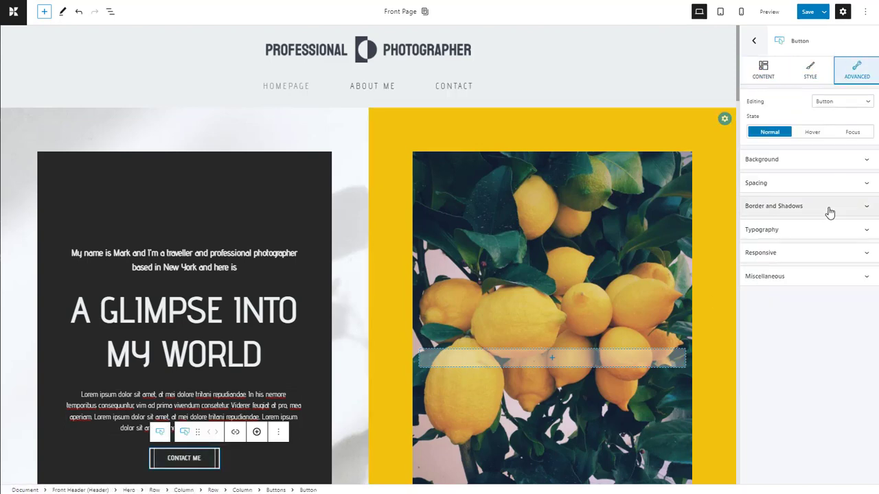
click(830, 182)
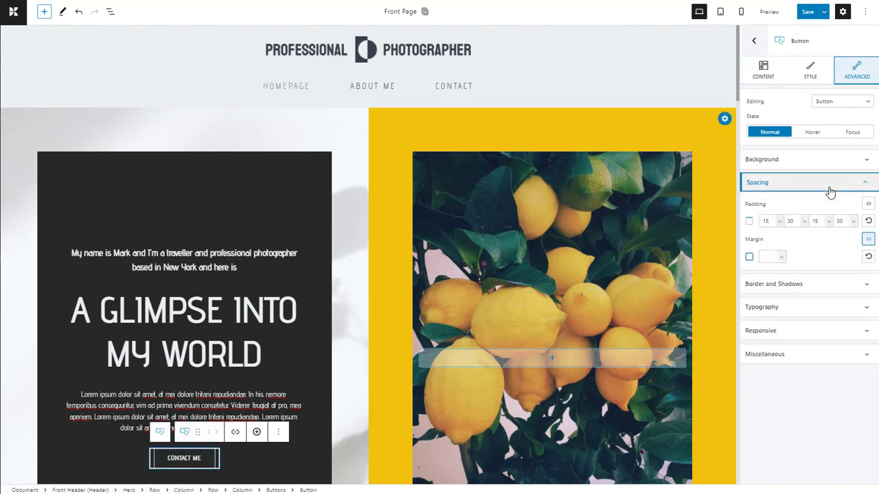
click(770, 222)
text(20)
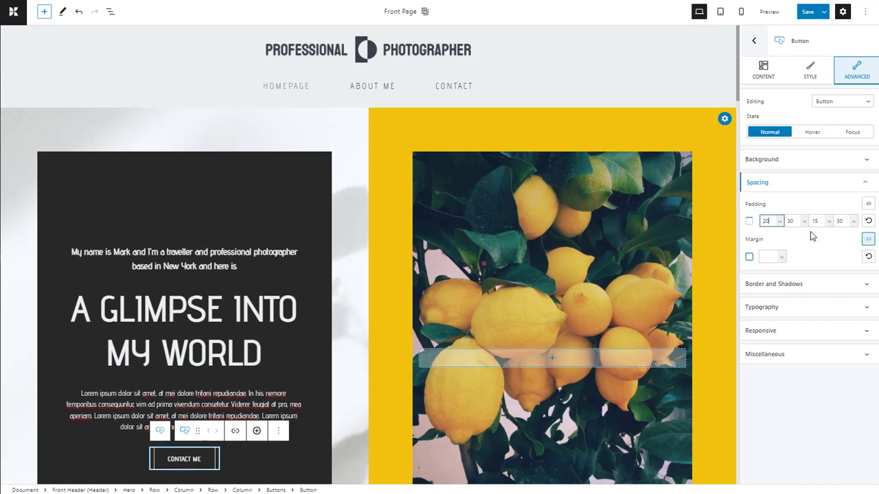
key(Tab)
text(60)
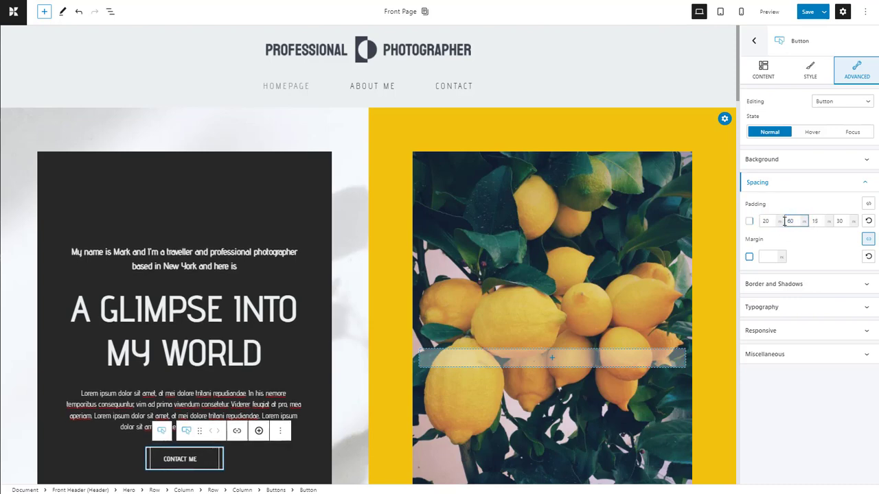
key(Tab)
text(20)
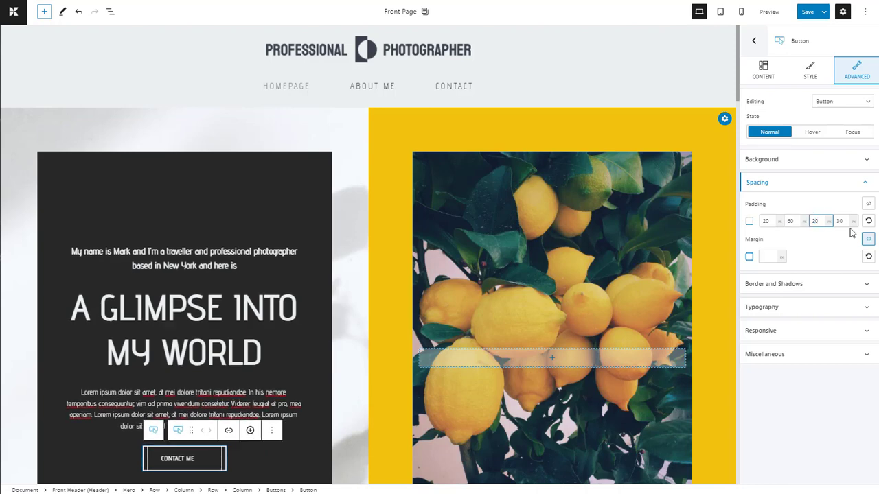
key(Tab)
text(60)
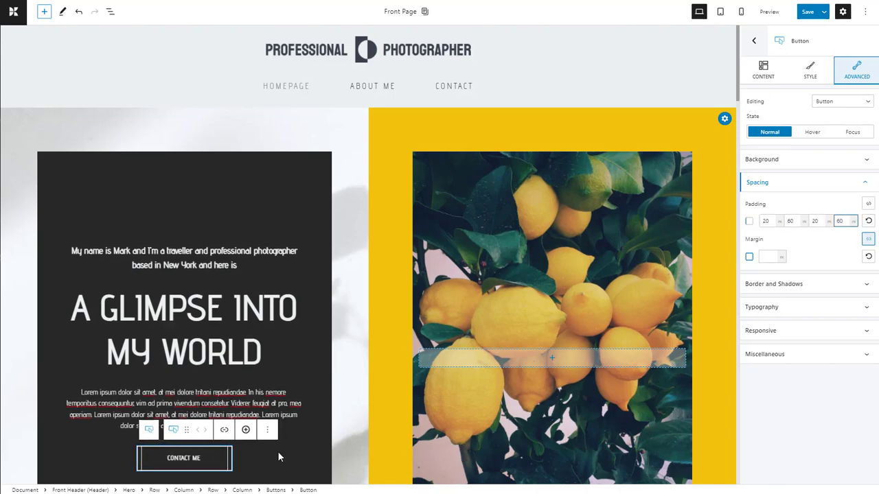
Link the button's padding sides, try 40, then reset the padding to default.
click(866, 205)
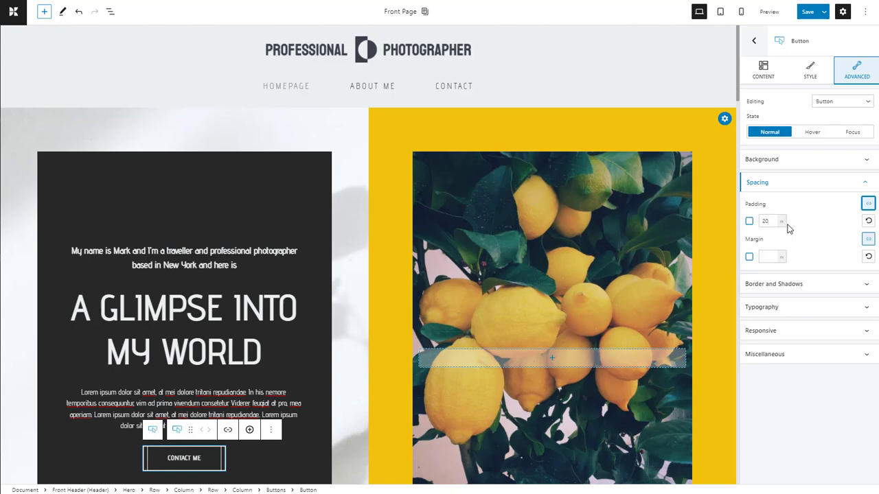
double_click(760, 220)
text(40)
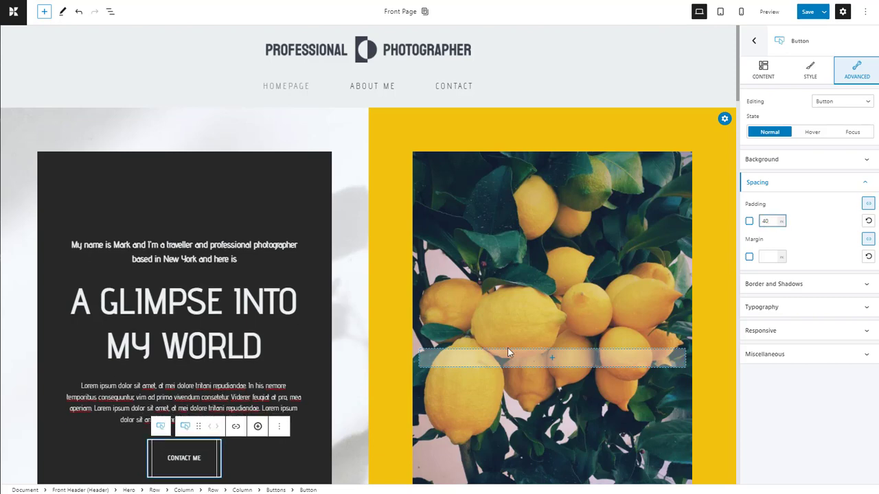
click(868, 222)
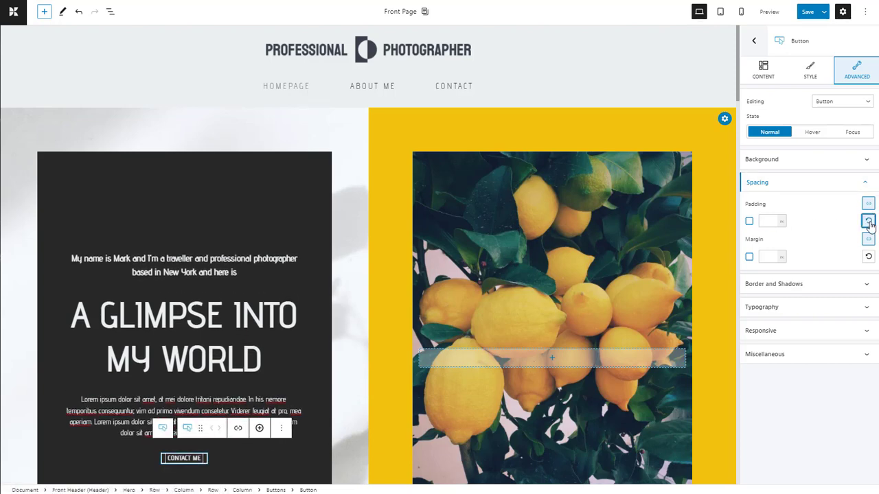
click(770, 220)
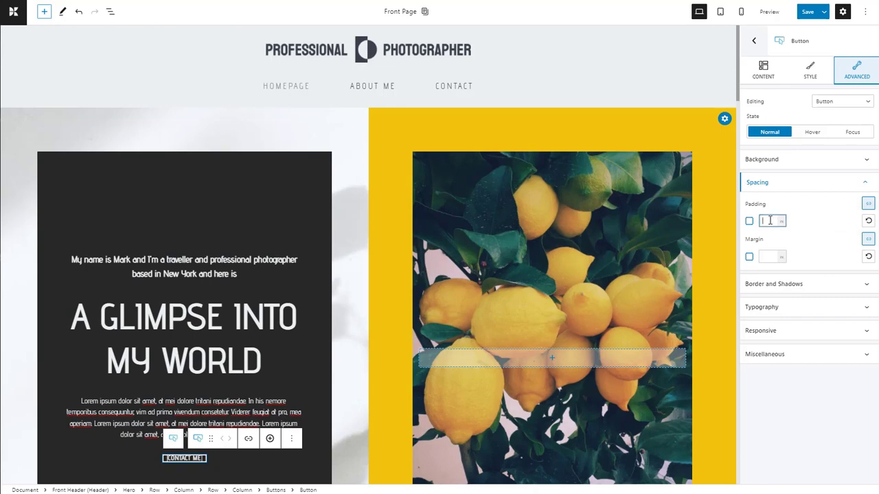